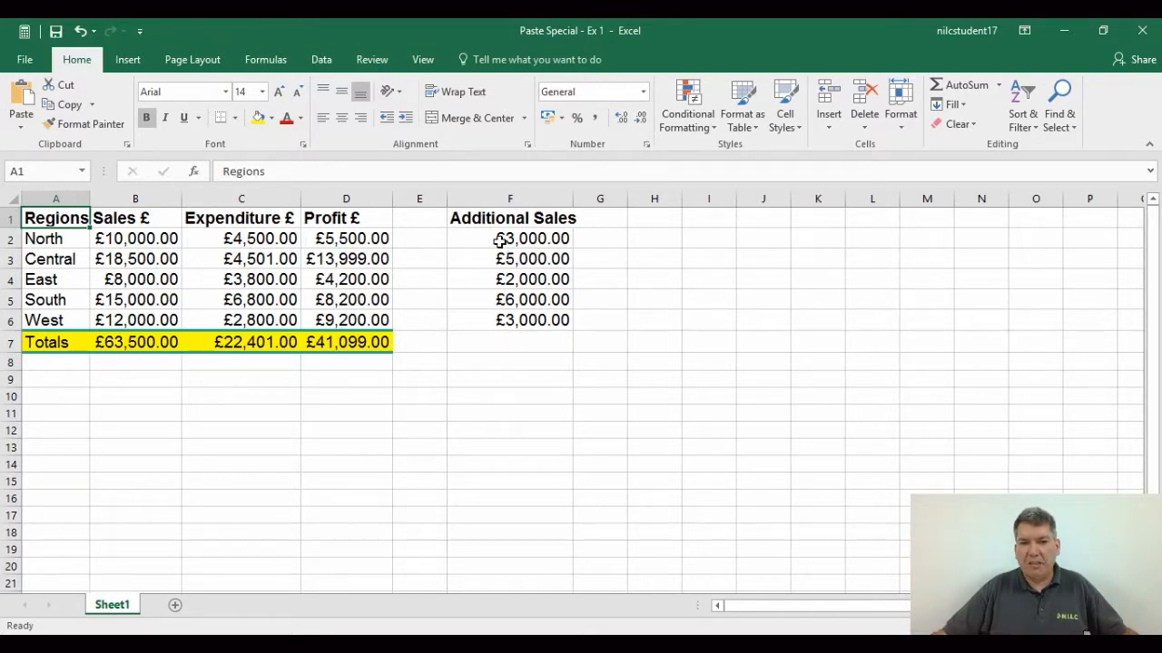
# Copy the Additional Sales values F2:F6 and add them to the Sales figures starting at B2 using Paste Special with the Add operation
pyautogui.moveTo(498, 239); pyautogui.dragTo(509, 322)
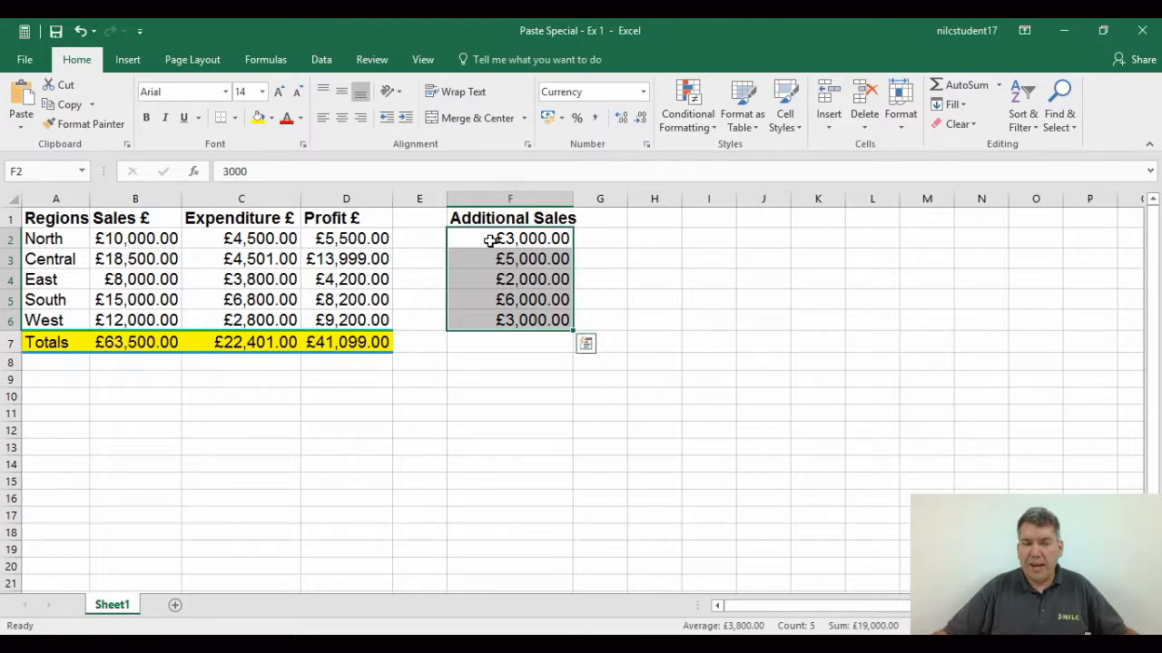
pyautogui.click(124, 239)
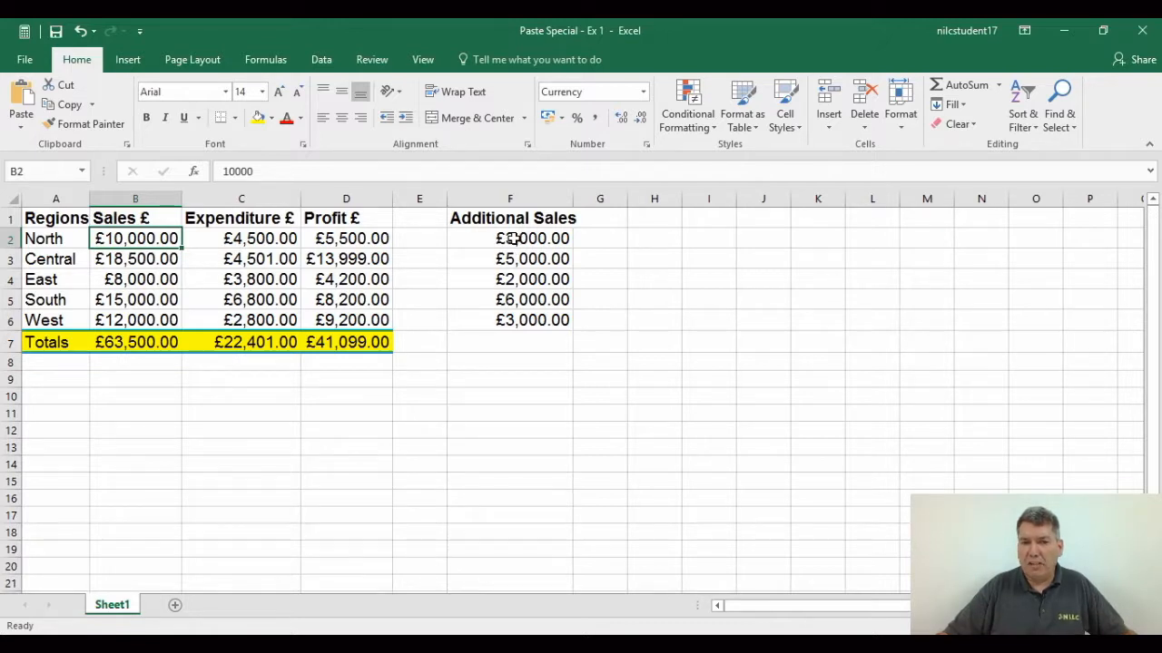
pyautogui.moveTo(514, 238); pyautogui.dragTo(513, 319)
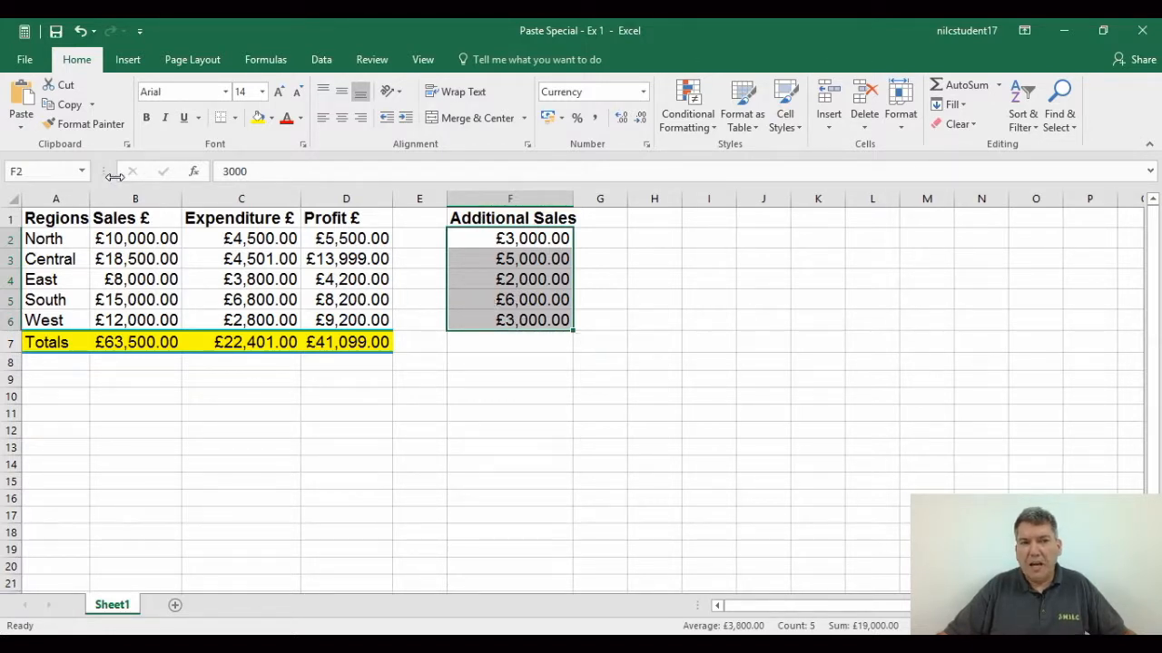
pyautogui.click(69, 107)
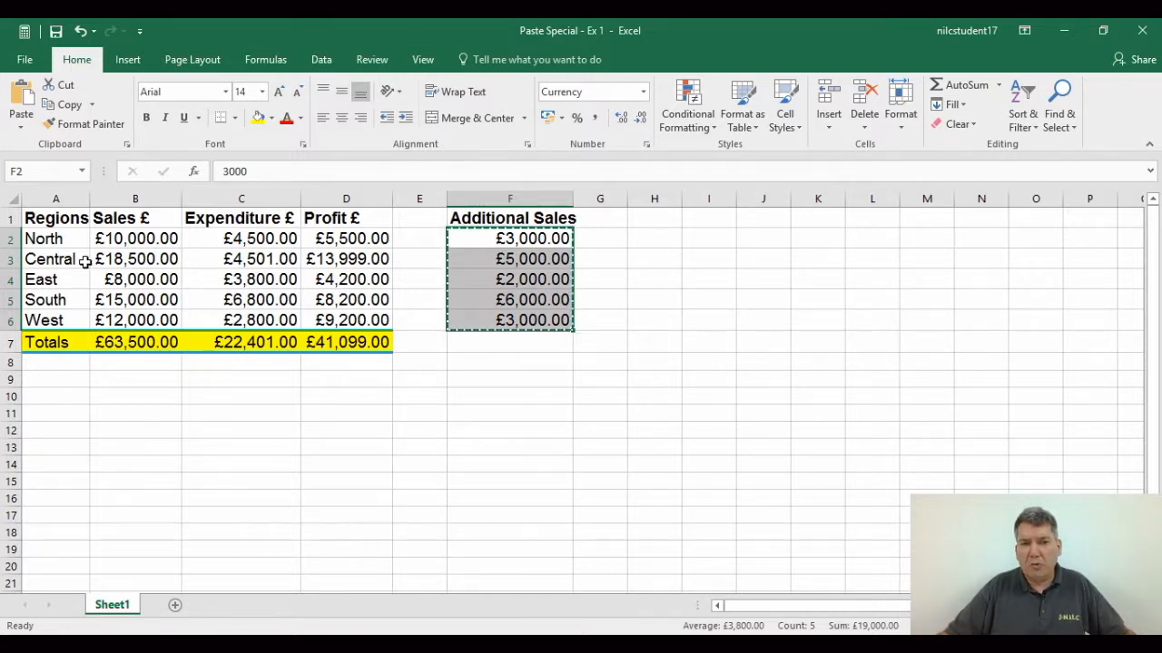
pyautogui.click(124, 237)
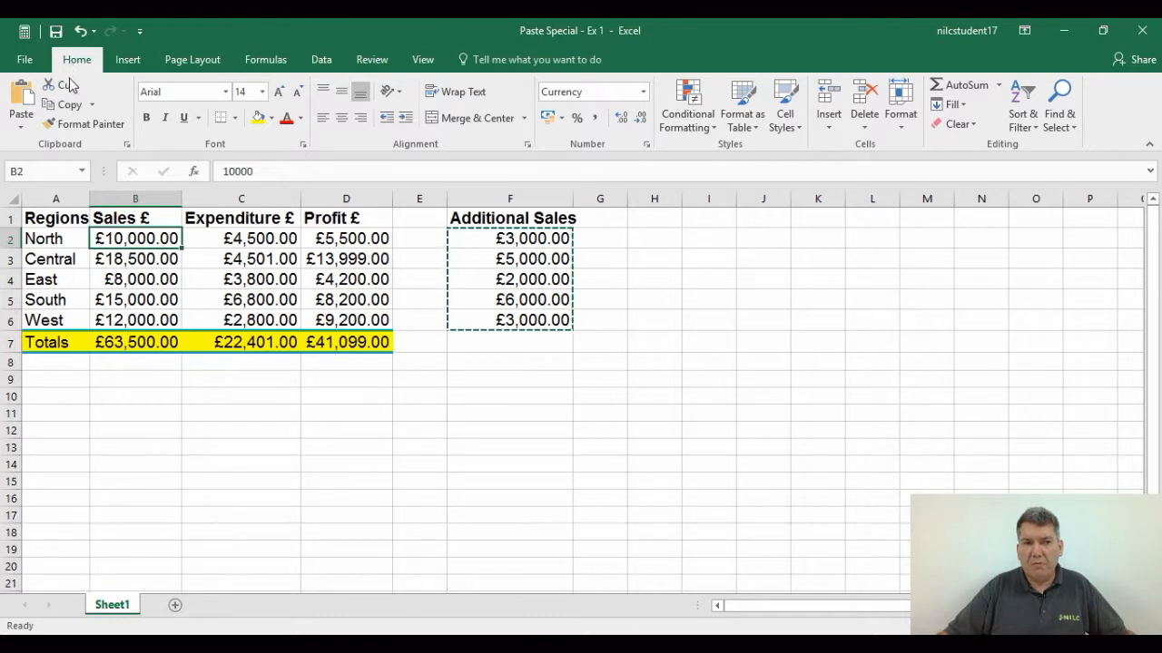
pyautogui.click(22, 129)
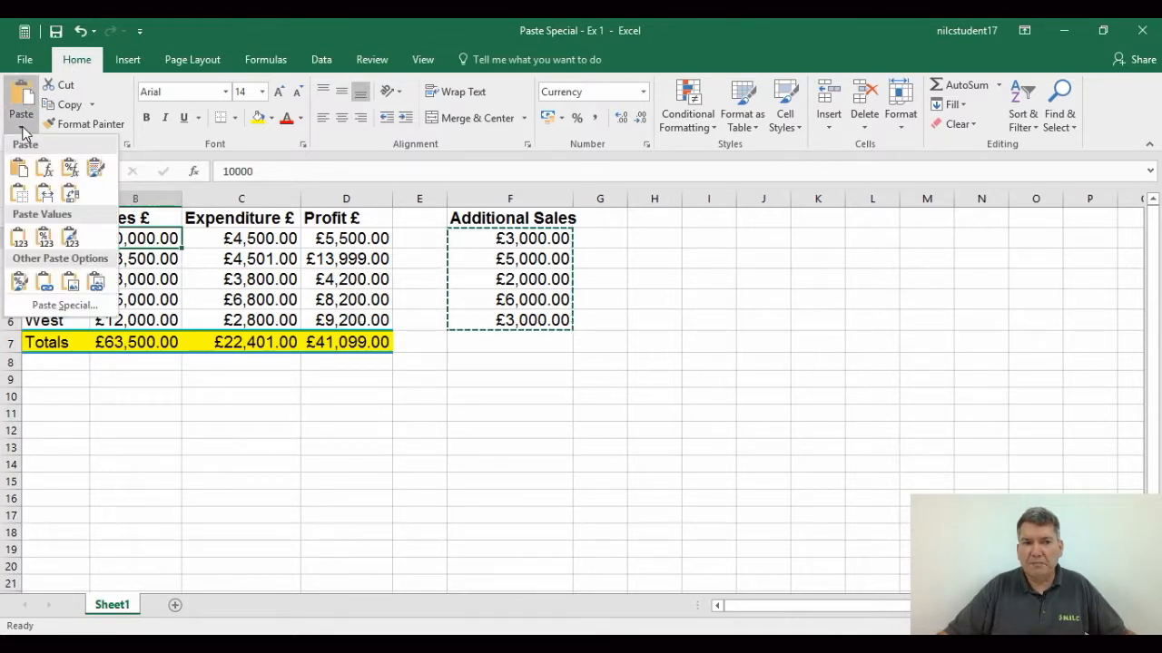
pyautogui.click(56, 309)
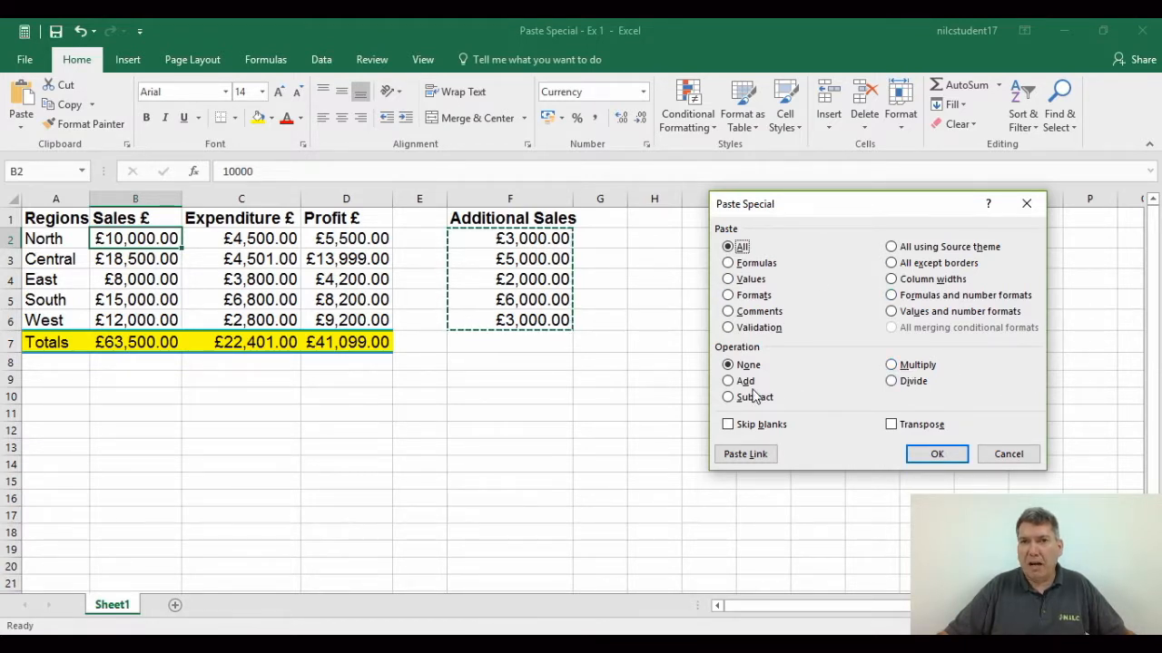
pyautogui.click(728, 381)
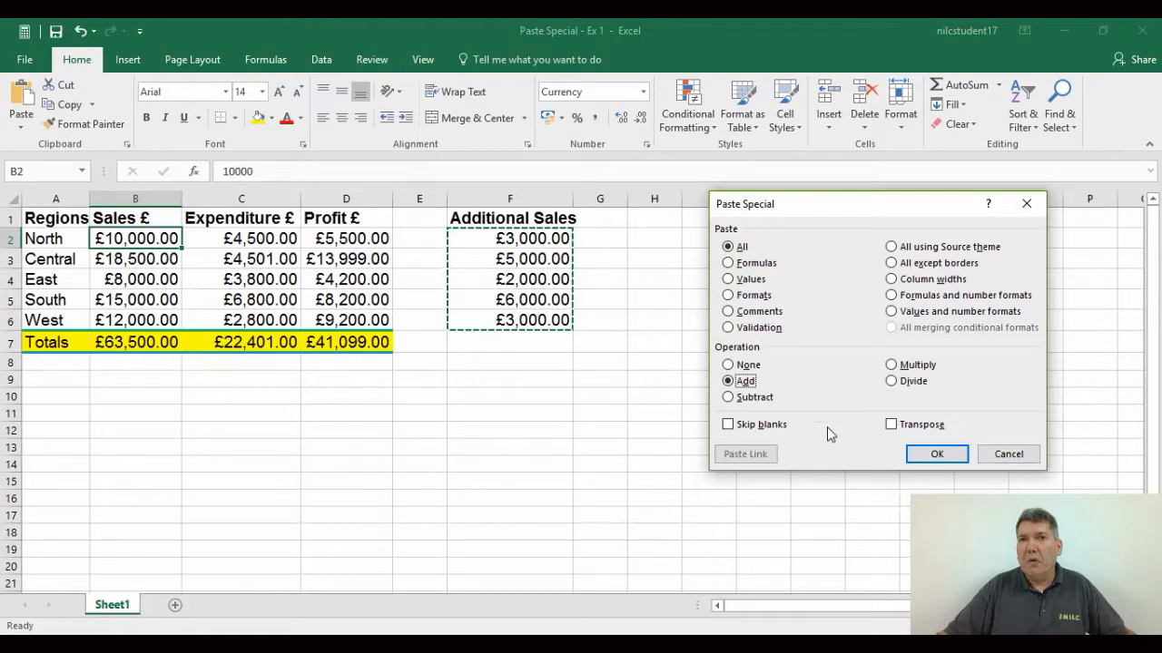
pyautogui.click(932, 455)
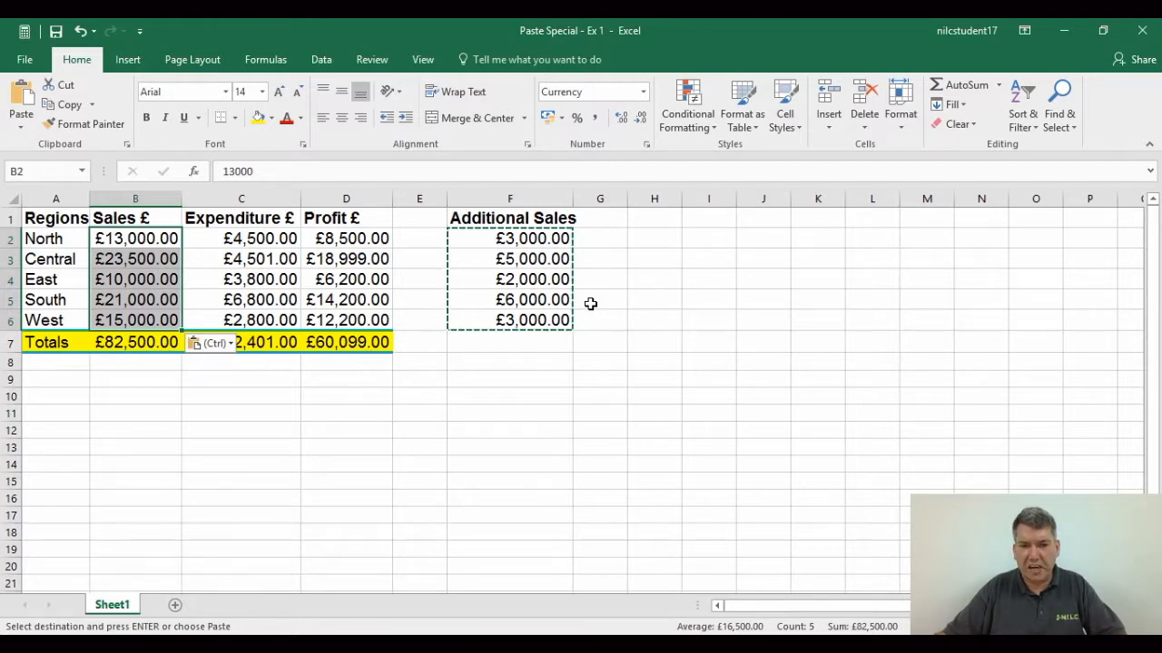
pyautogui.press('Escape')
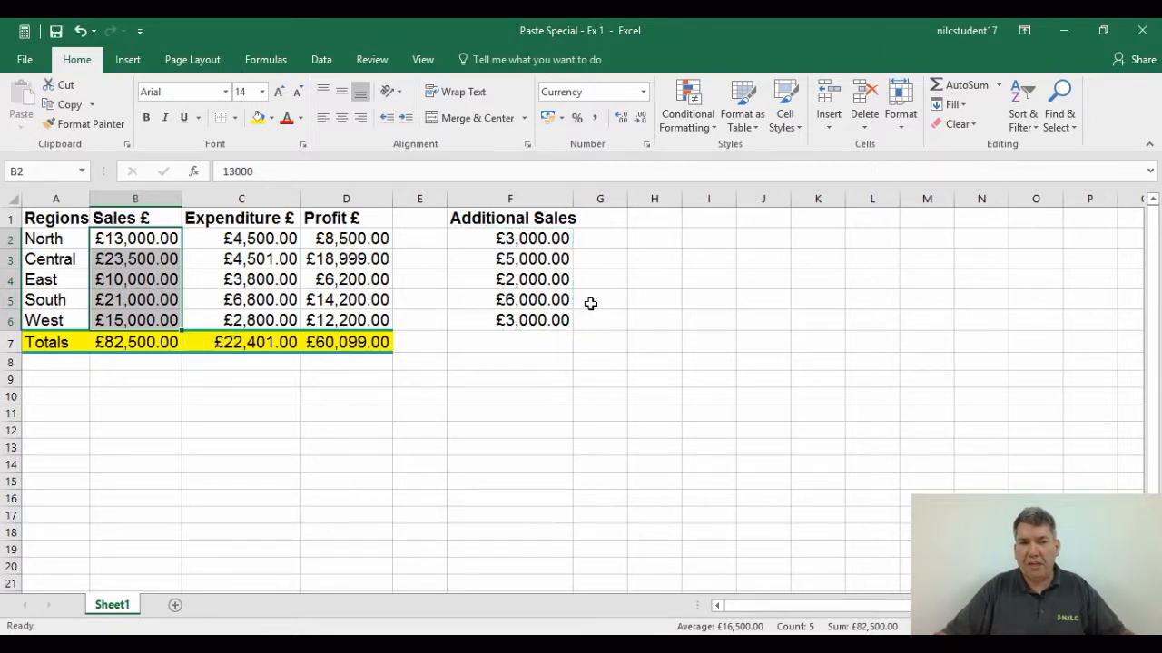
pyautogui.click(147, 402)
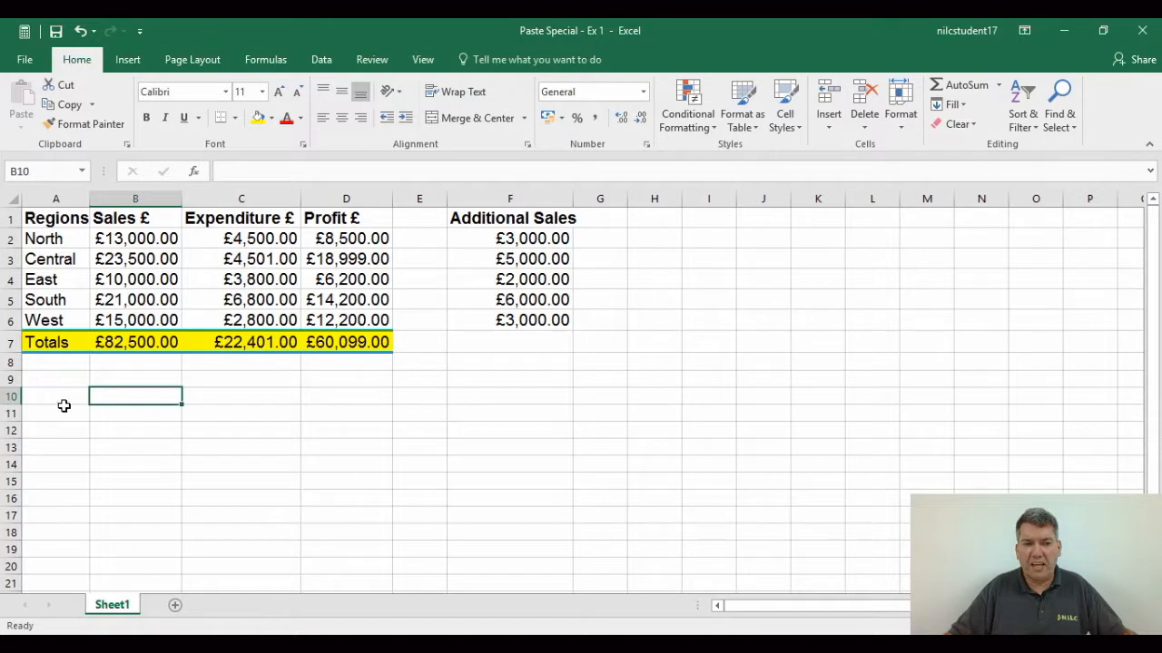
# Copy the regional table A1:D7 and paste it transposed at cell A10 using Paste Special
pyautogui.moveTo(40, 221); pyautogui.dragTo(335, 342)
pyautogui.click(68, 105)
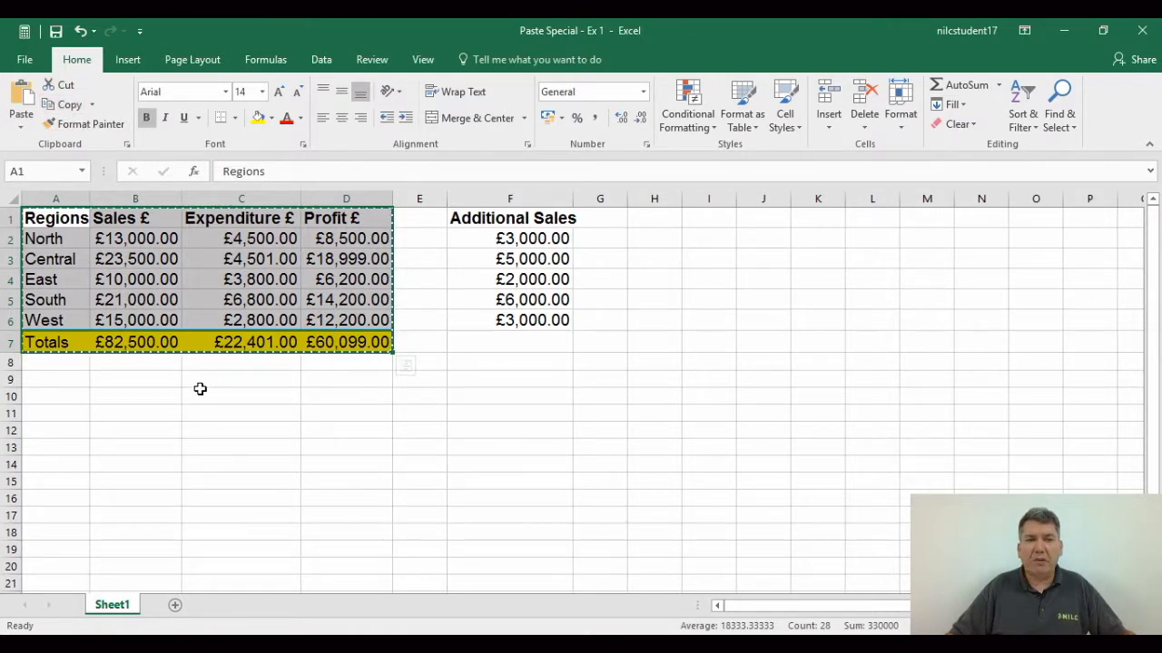
pyautogui.click(43, 403)
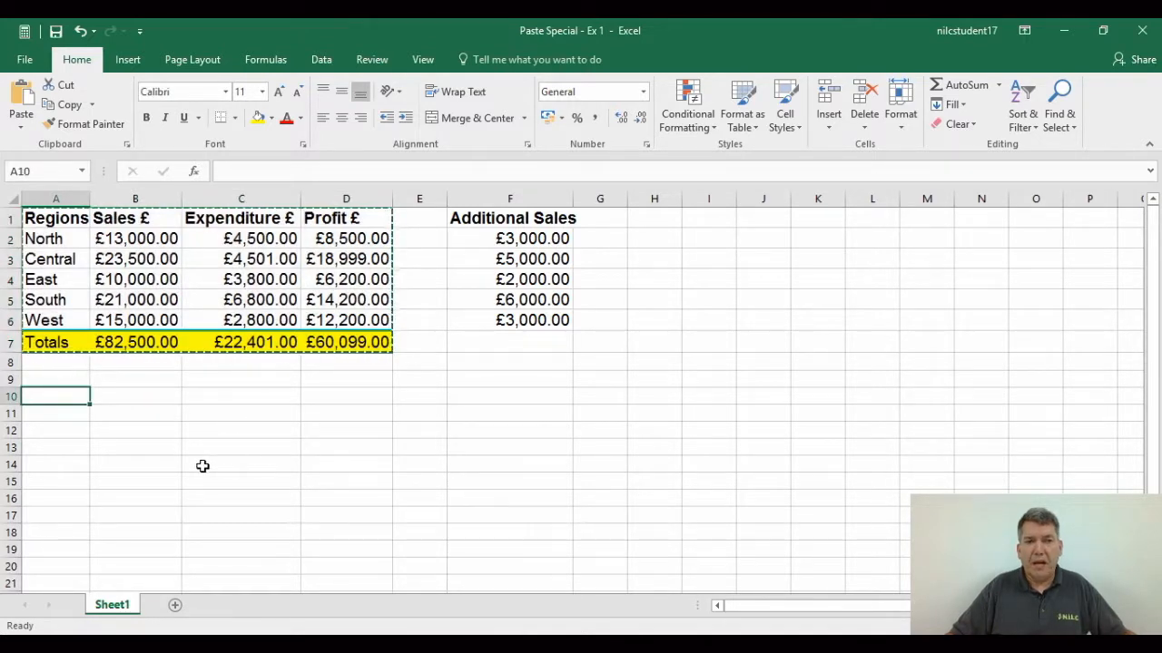
pyautogui.click(20, 133)
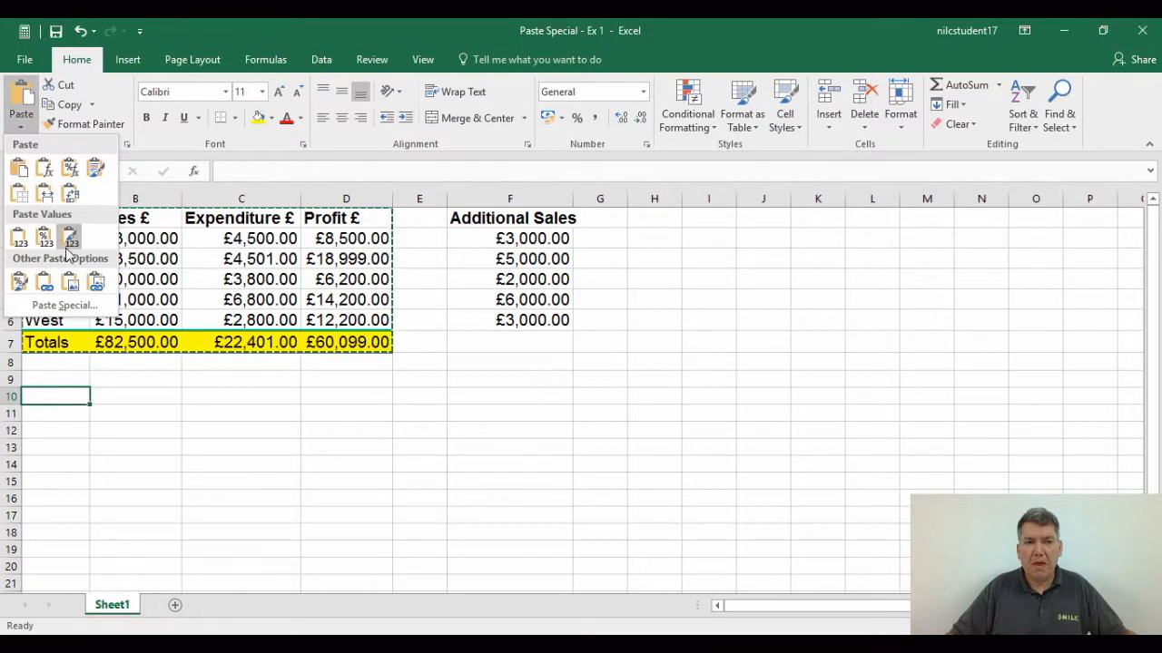
pyautogui.click(65, 307)
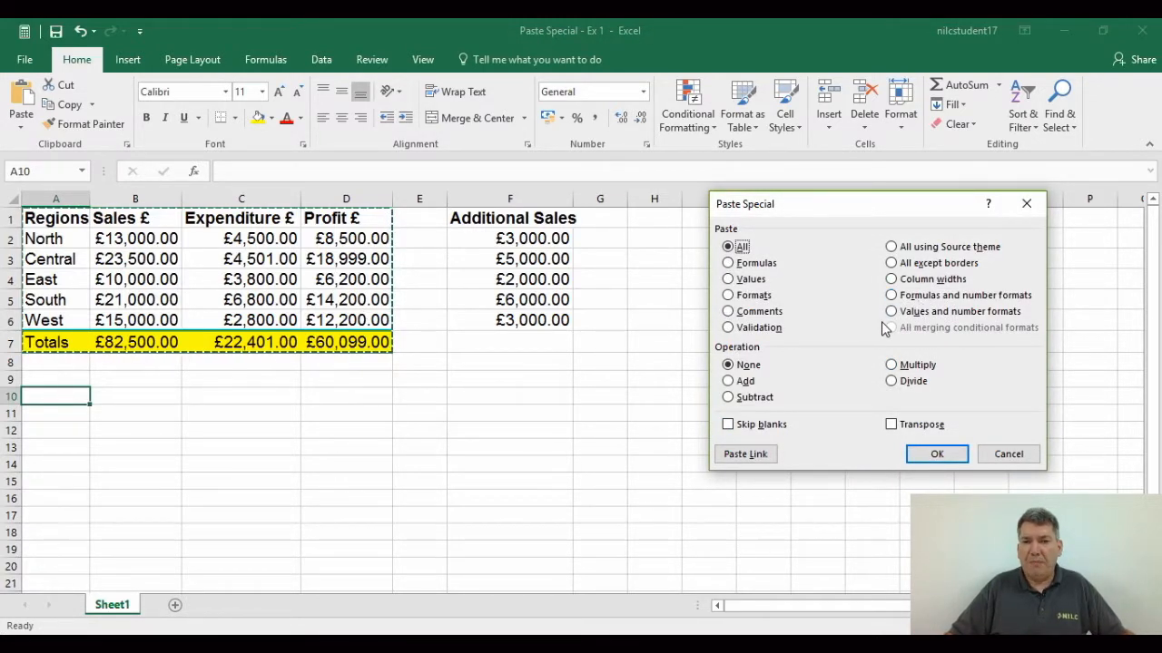
pyautogui.click(892, 425)
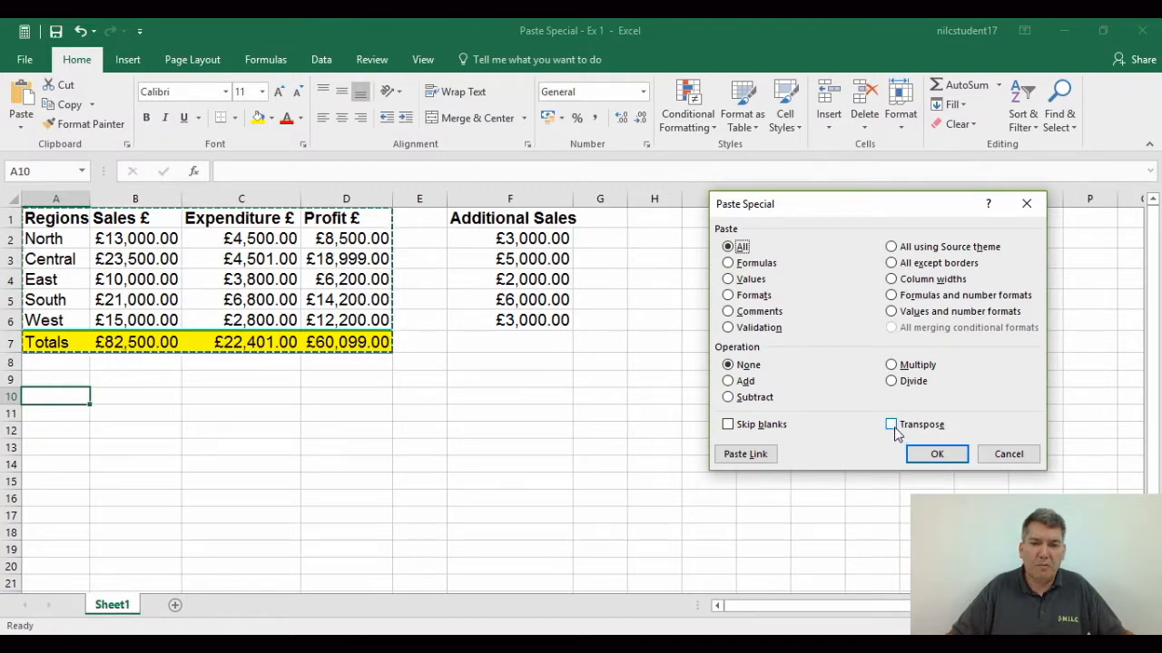
pyautogui.click(892, 425)
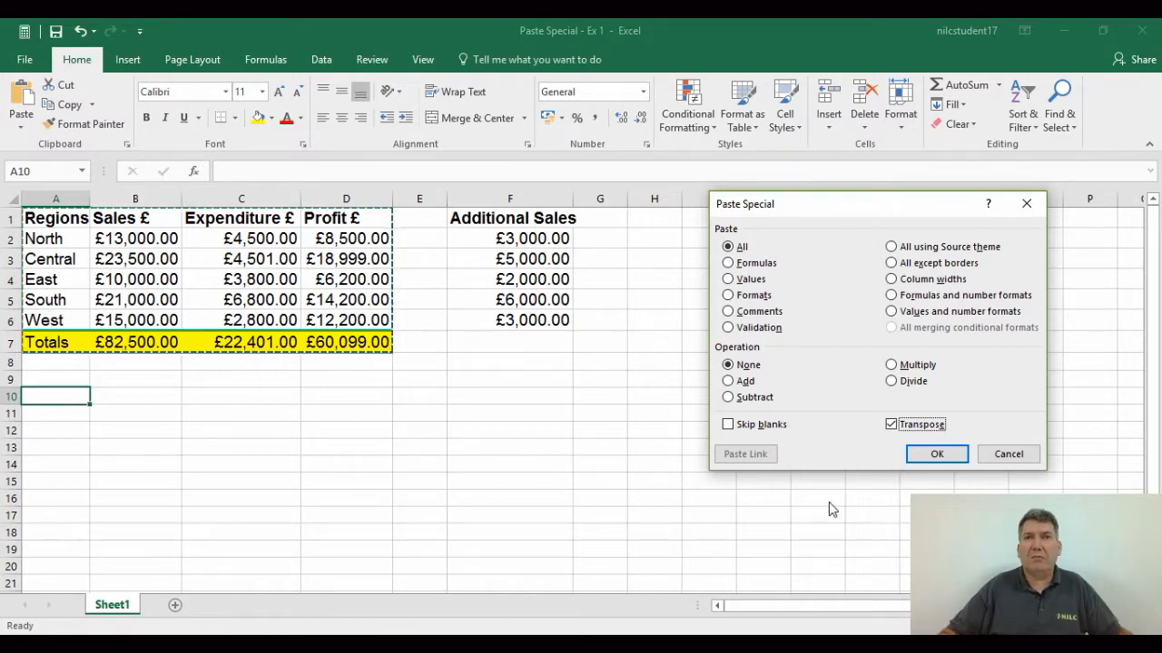
pyautogui.click(936, 456)
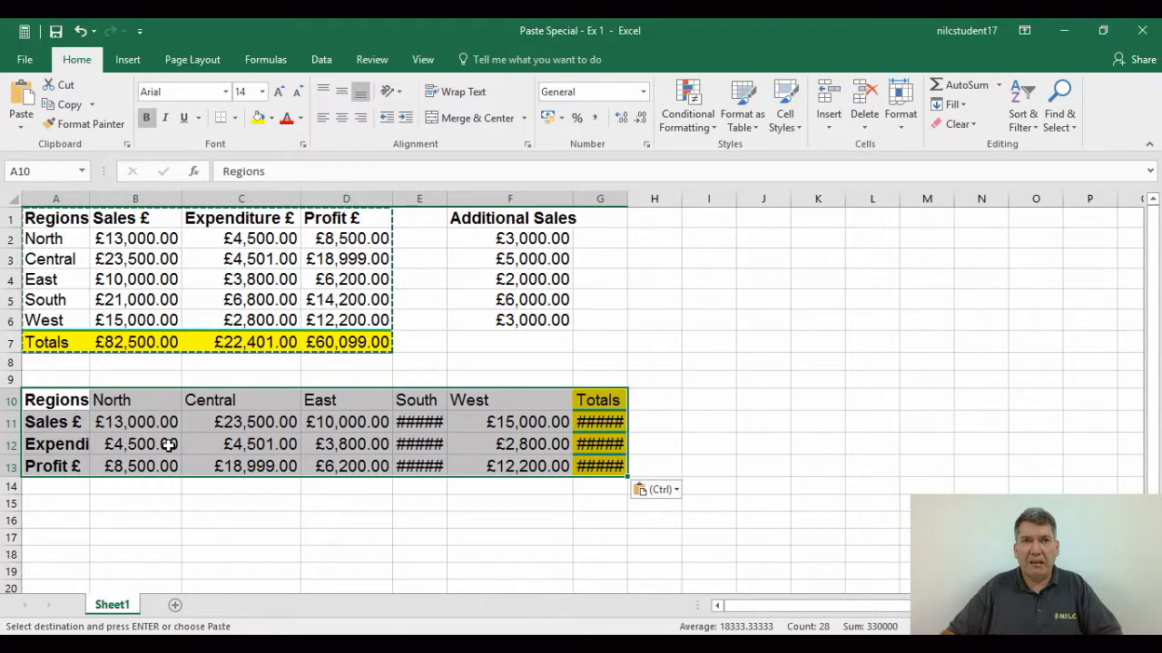
pyautogui.press('Escape')
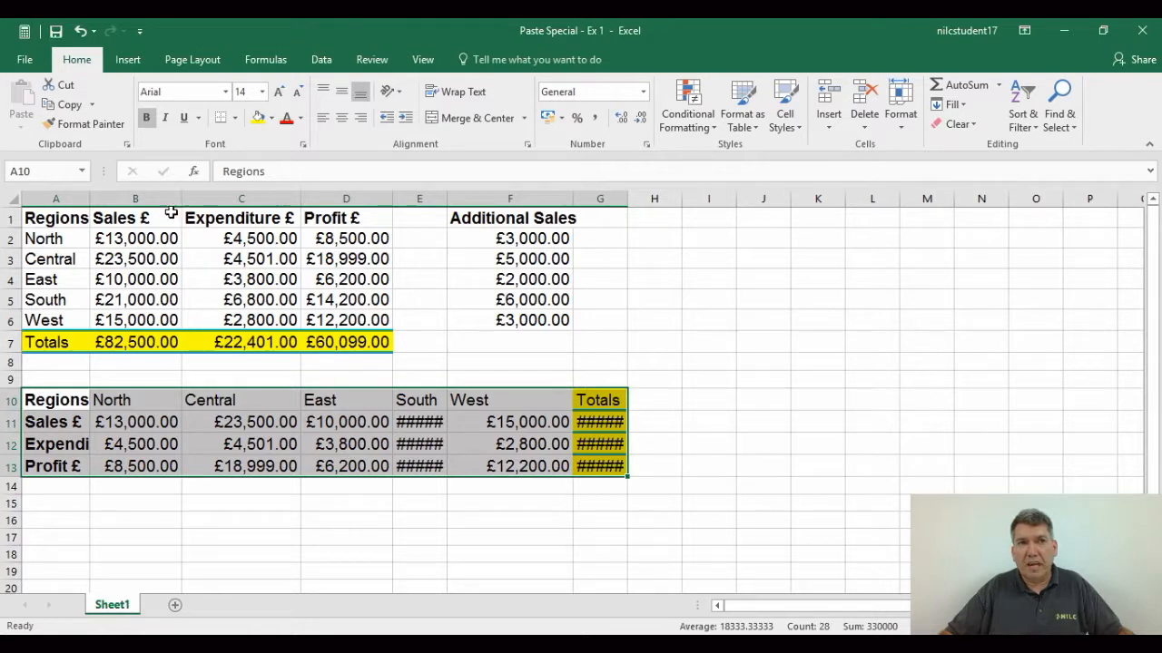
# AutoFit the widths of columns A, E and G to their contents
pyautogui.click(52, 425)
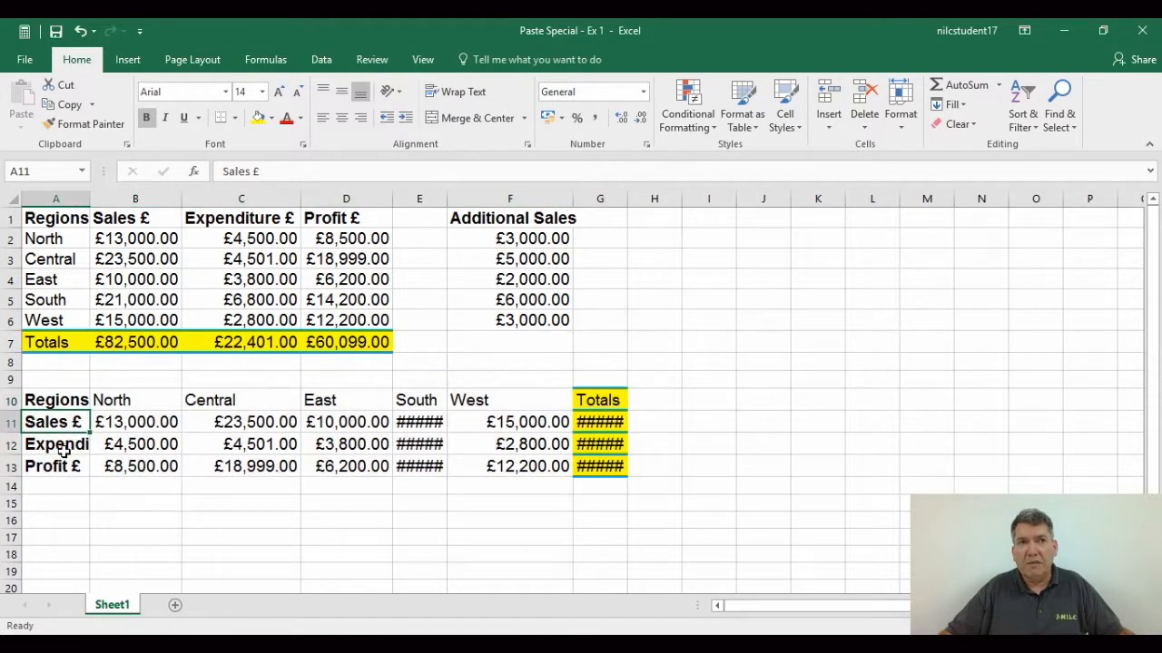
pyautogui.click(68, 438)
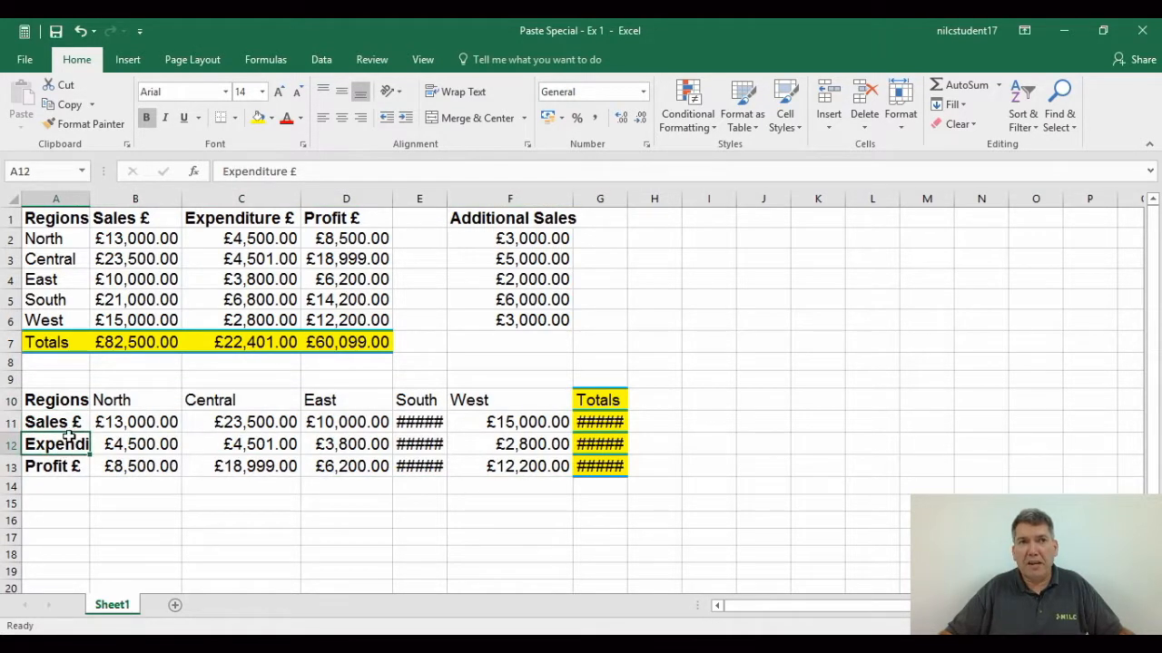
pyautogui.doubleClick(90, 199)
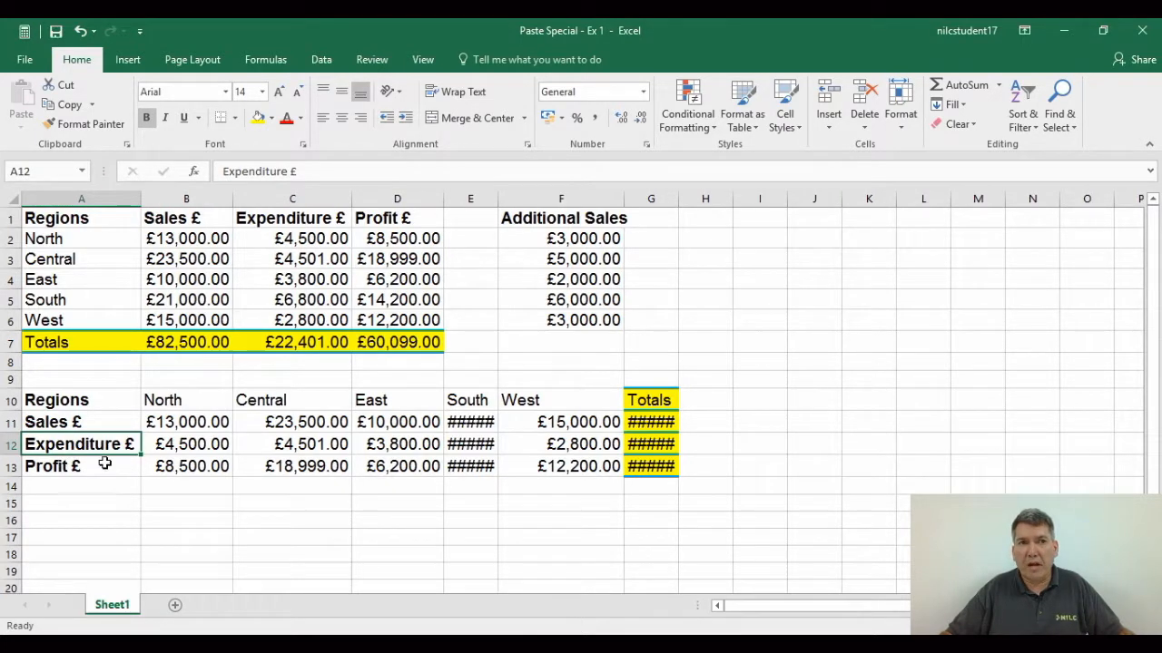
pyautogui.doubleClick(500, 199)
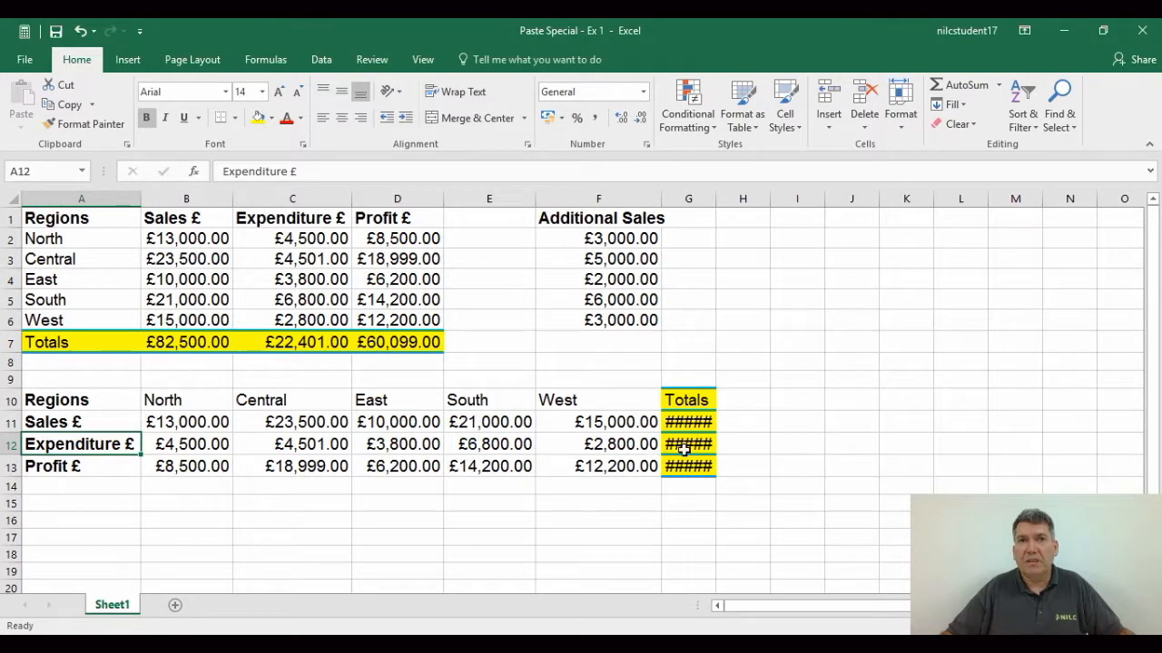
pyautogui.doubleClick(717, 195)
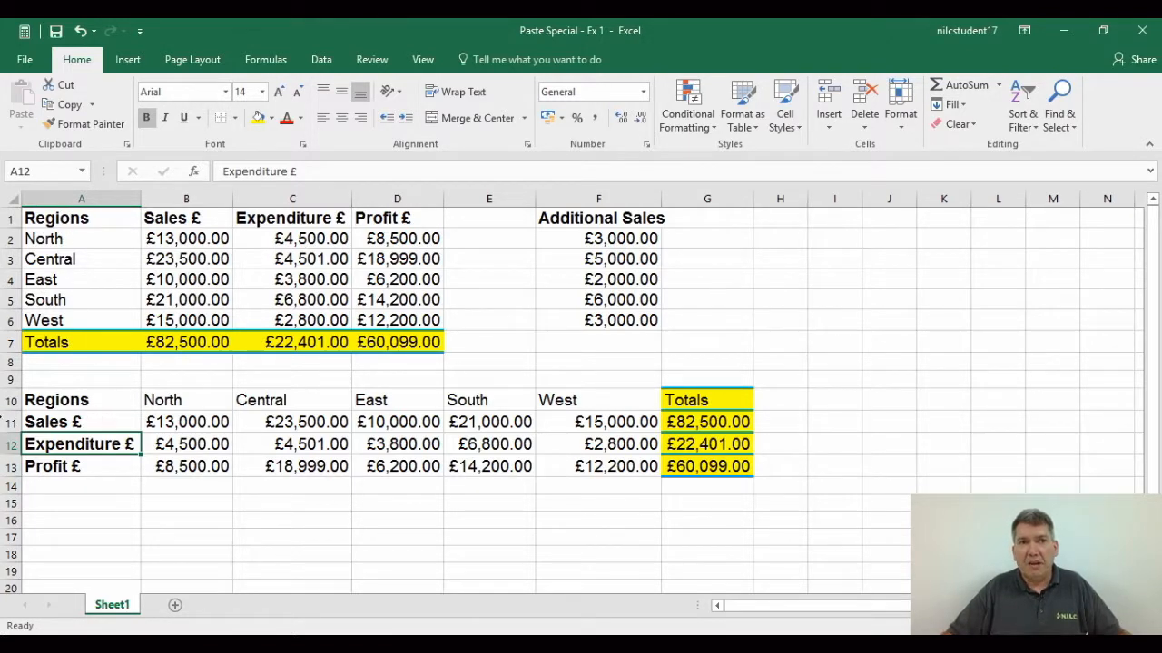
# Delete the transposed table in rows 10 to 13
pyautogui.moveTo(7, 422); pyautogui.dragTo(7, 466)
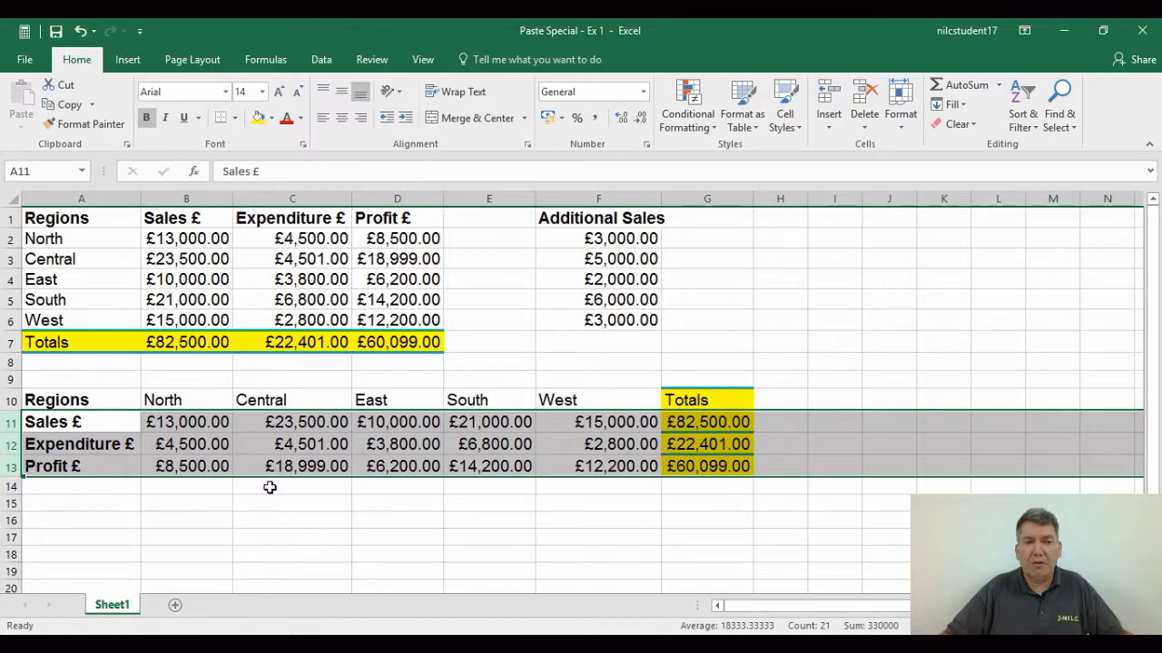
pyautogui.moveTo(8, 401); pyautogui.dragTo(8, 467)
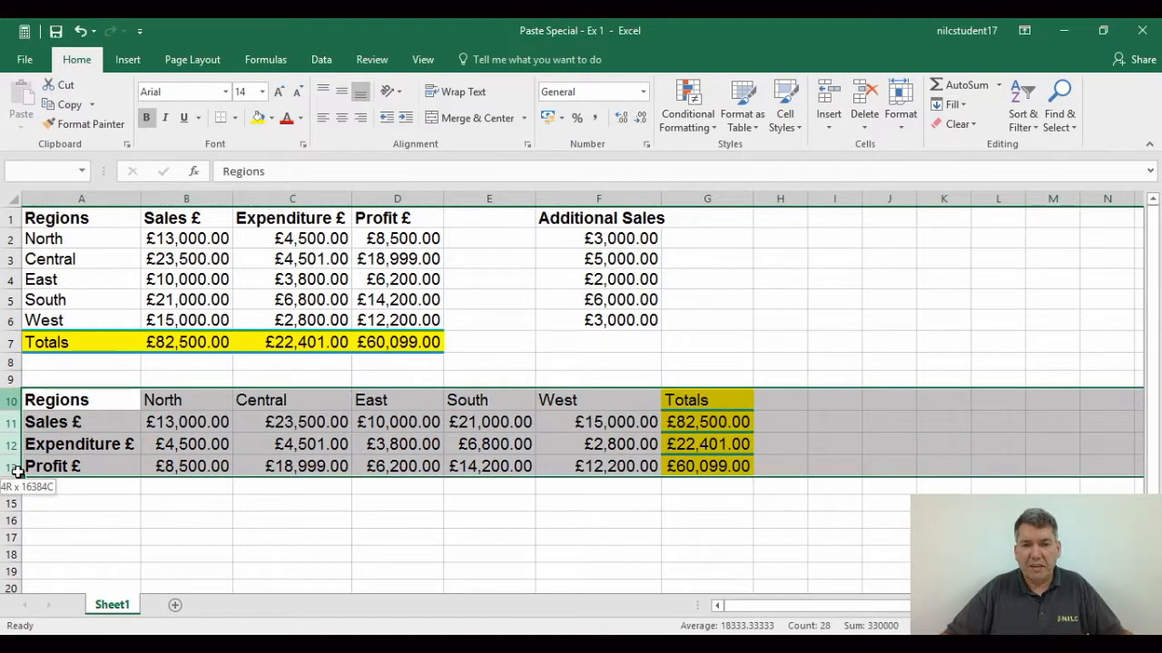
pyautogui.click(866, 125)
pyautogui.click(915, 168)
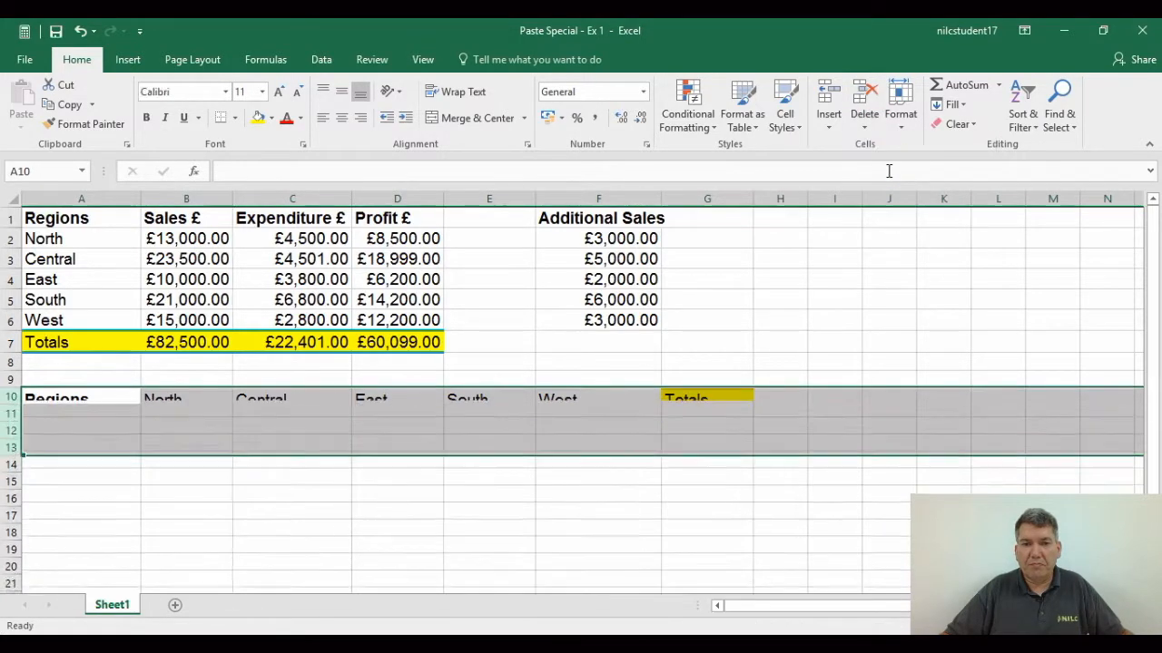
pyautogui.click(410, 409)
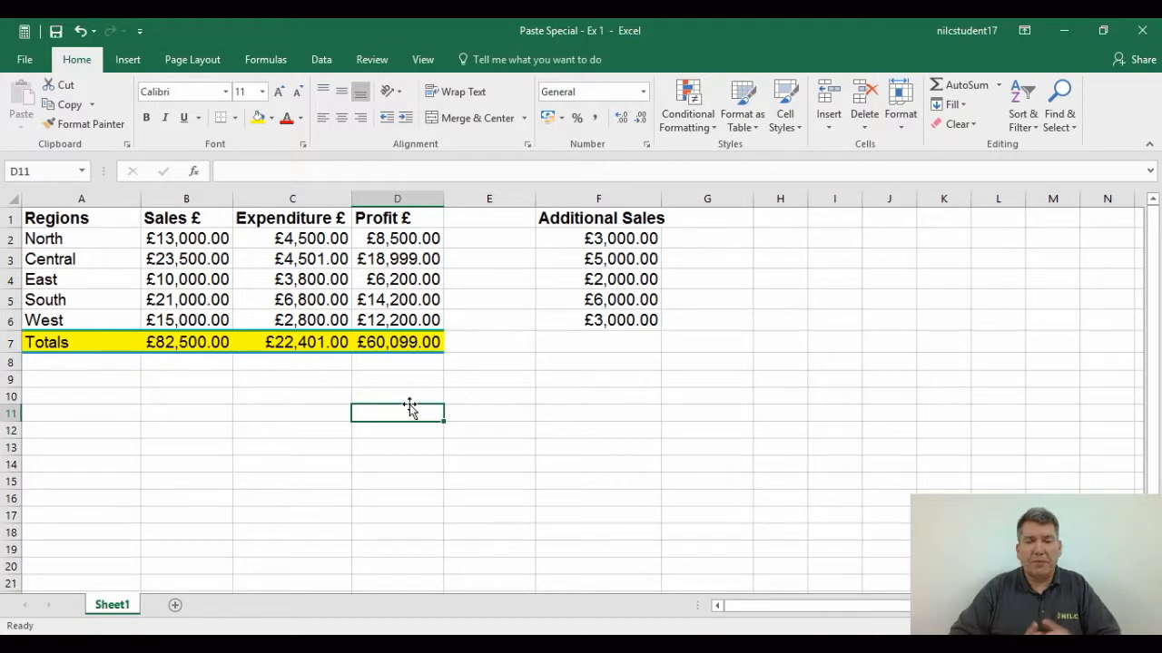
# Try a North sales figure of 30000 in cell B2 and undo that entry
pyautogui.click(188, 342)
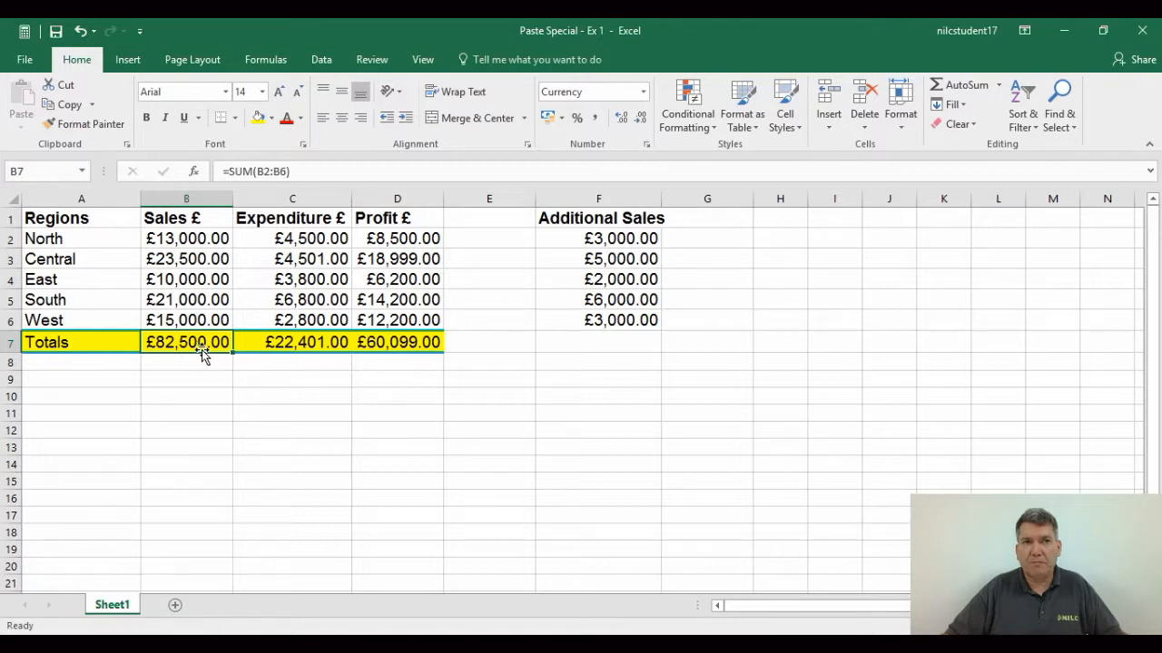
pyautogui.click(174, 239)
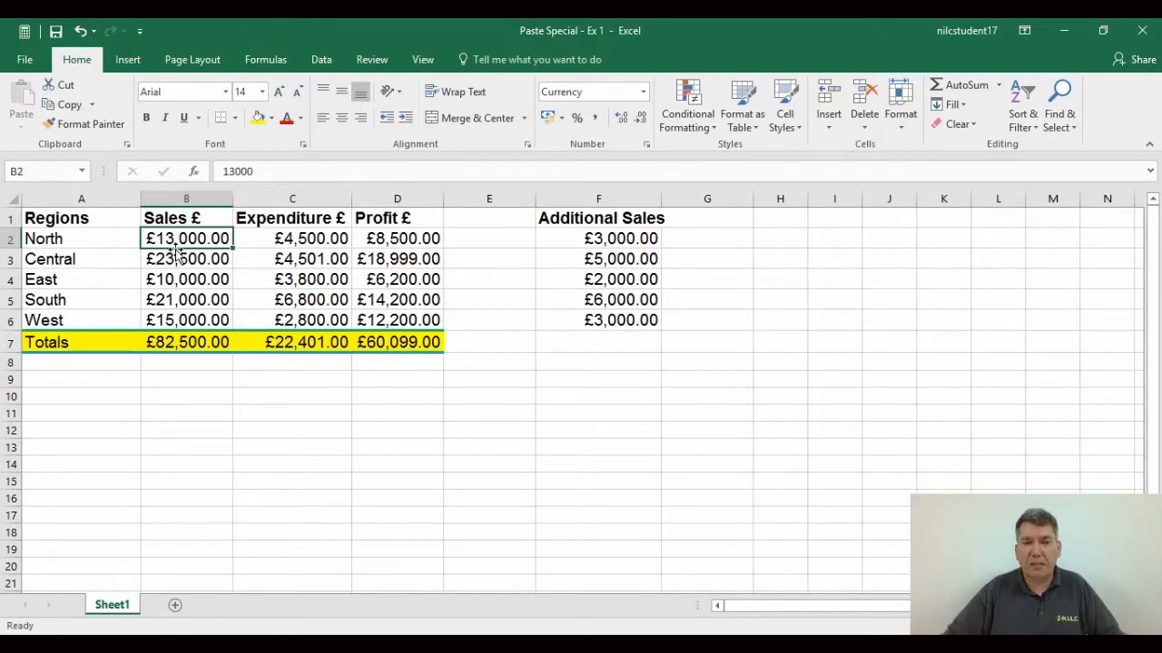
pyautogui.write('3')
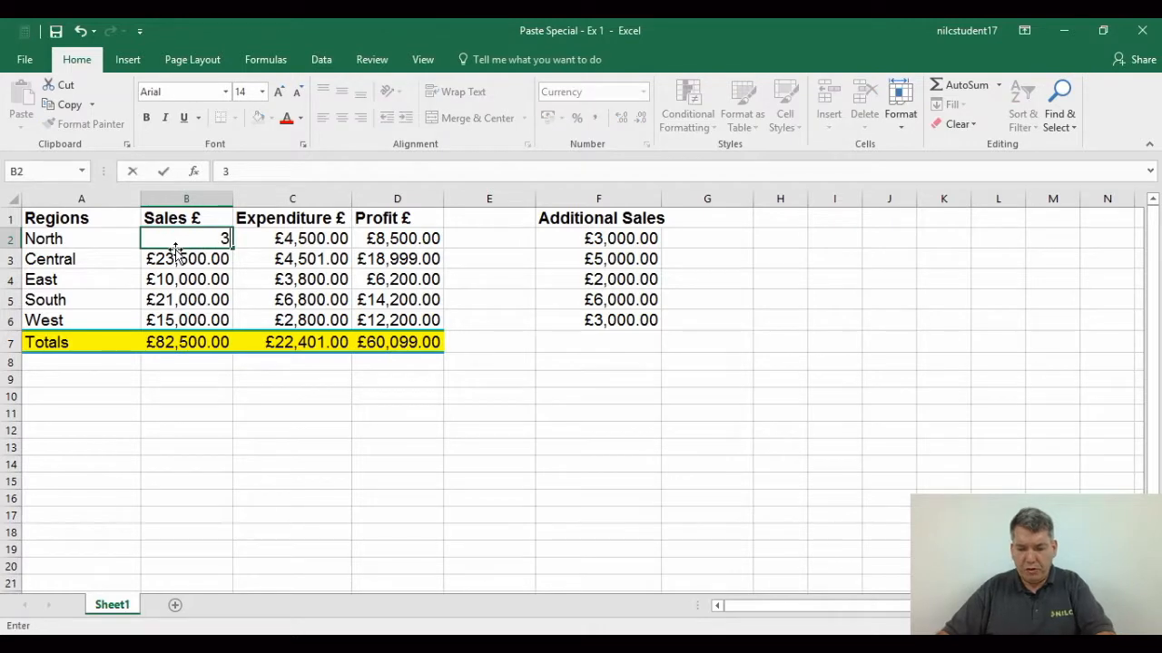
pyautogui.write('0000')
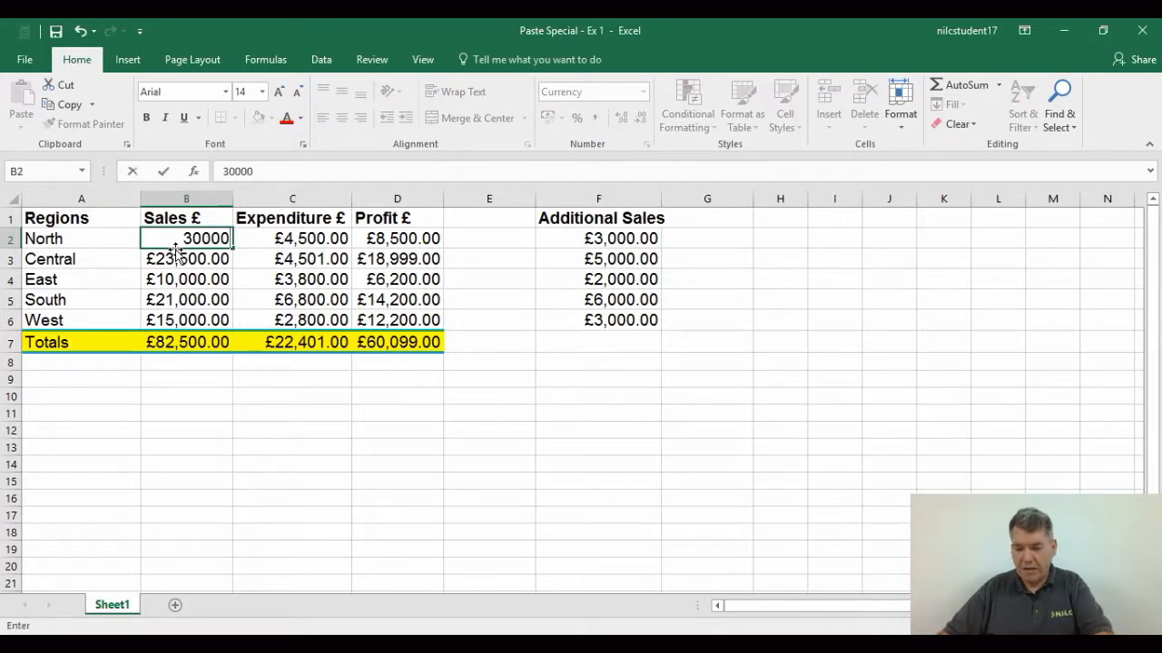
pyautogui.press('Return')
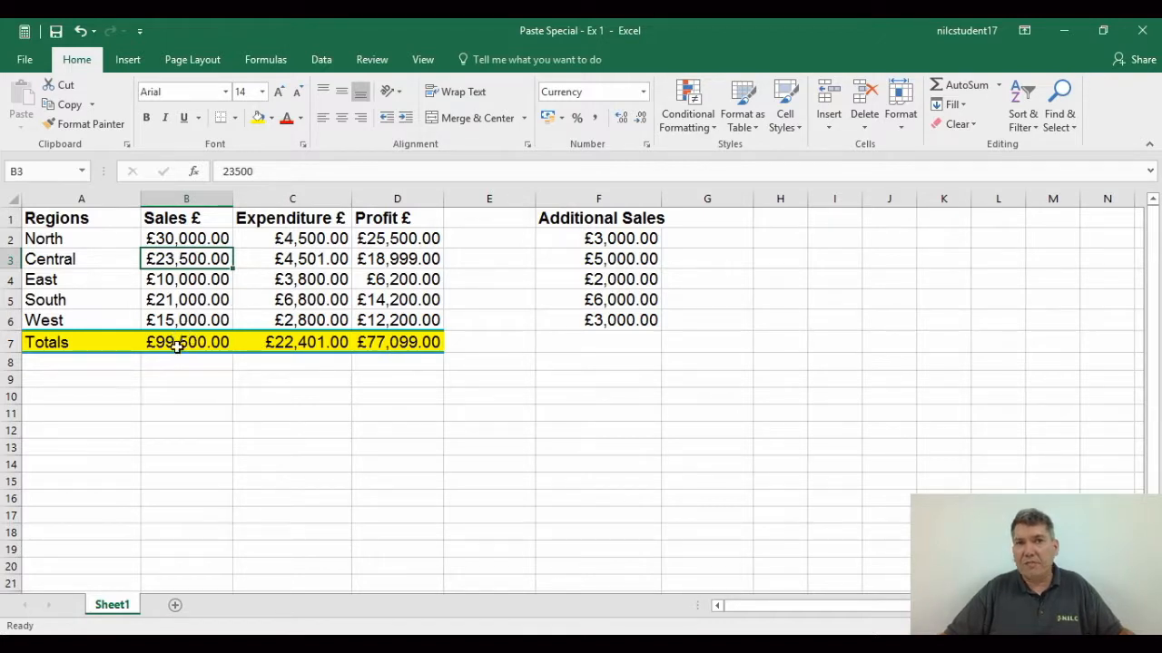
pyautogui.click(82, 33)
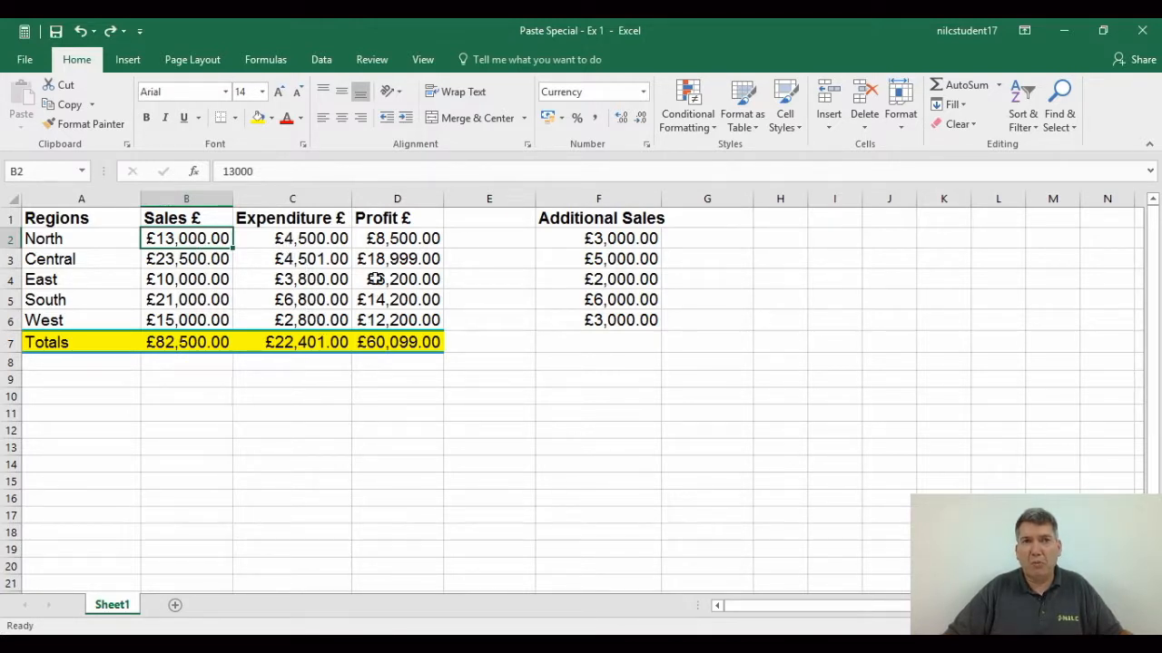
# Inspect the formulas in the Totals row for sales, expenditure and profit, cells B7 to D7
pyautogui.moveTo(160, 345); pyautogui.dragTo(390, 338)
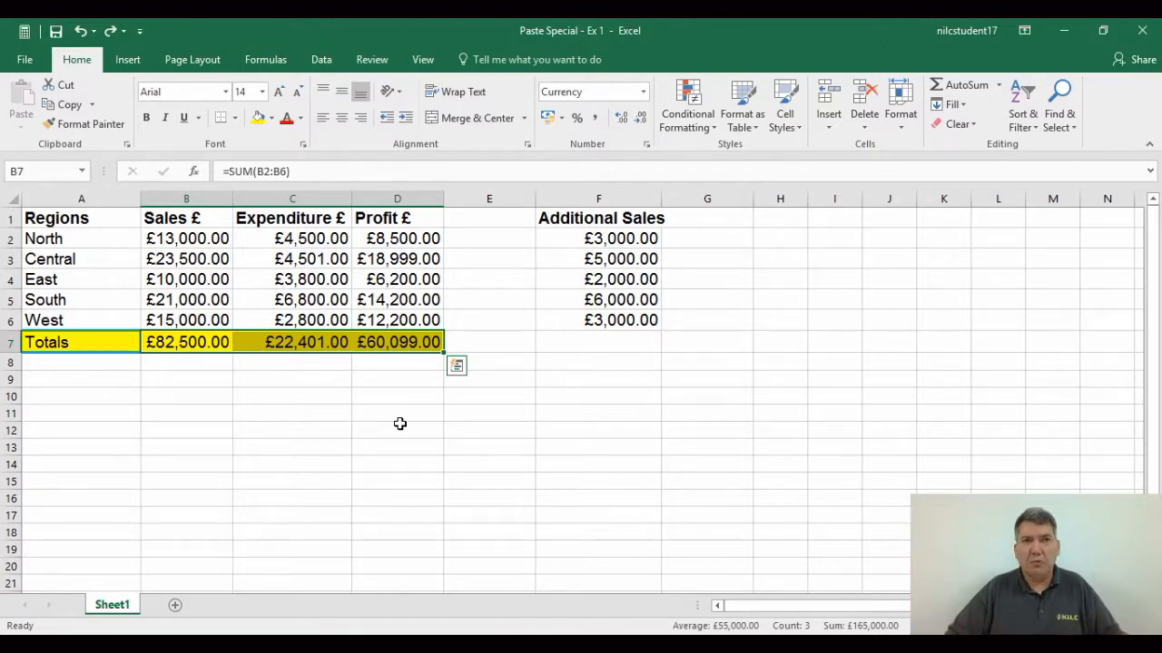
pyautogui.click(154, 367)
pyautogui.click(163, 338)
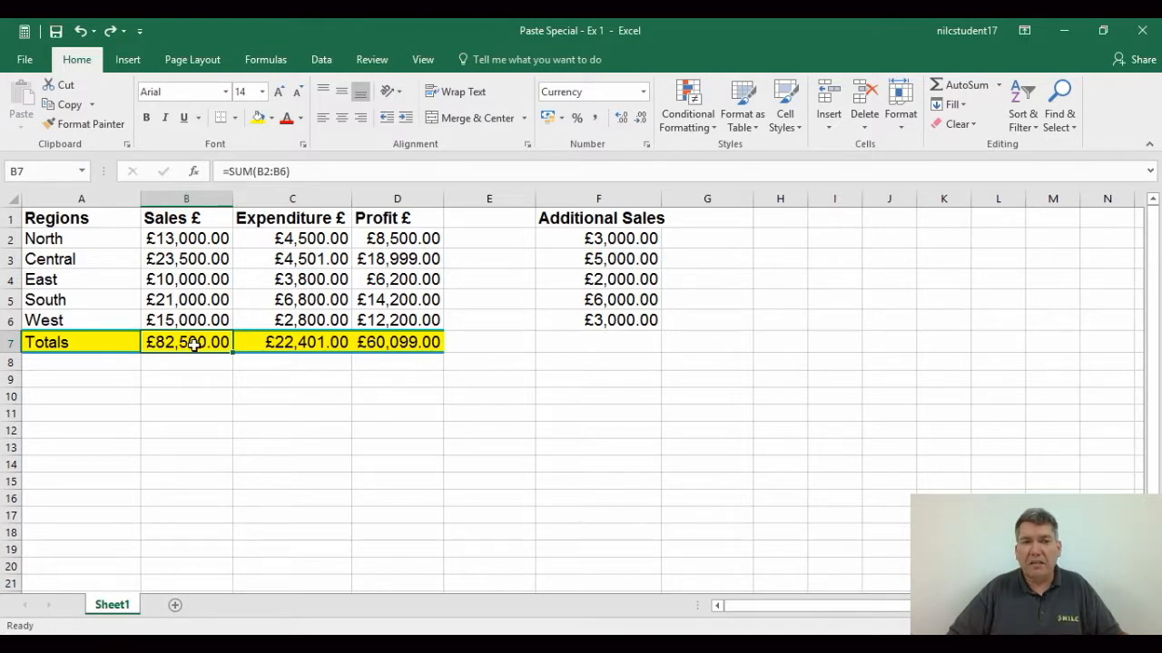
pyautogui.click(275, 342)
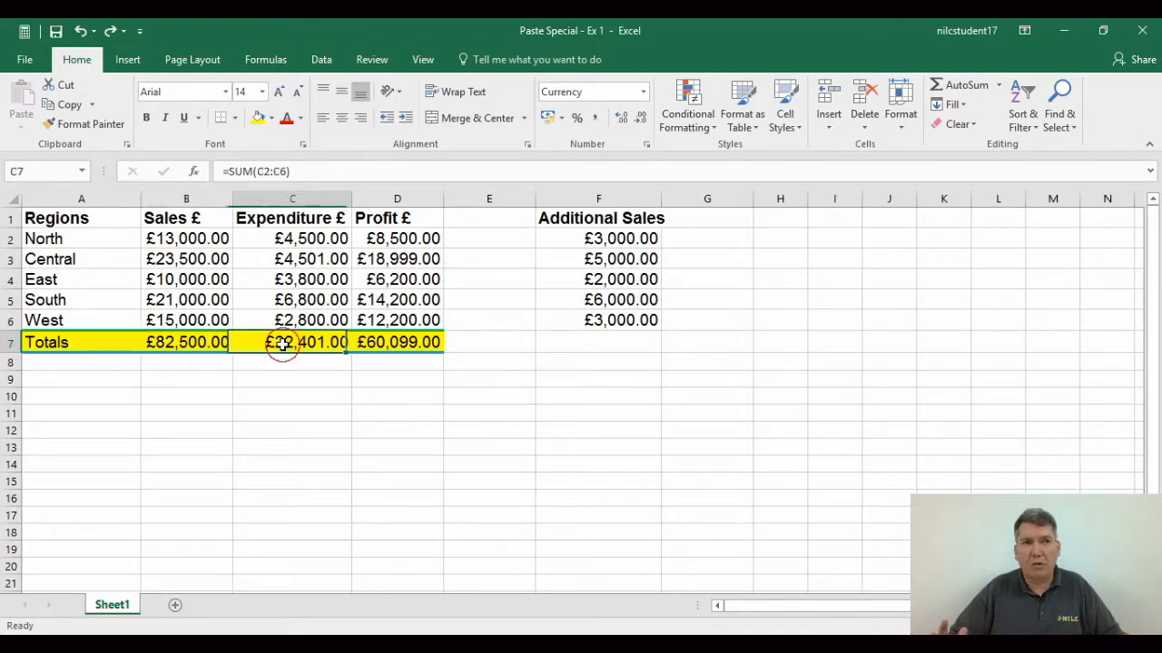
pyautogui.click(406, 339)
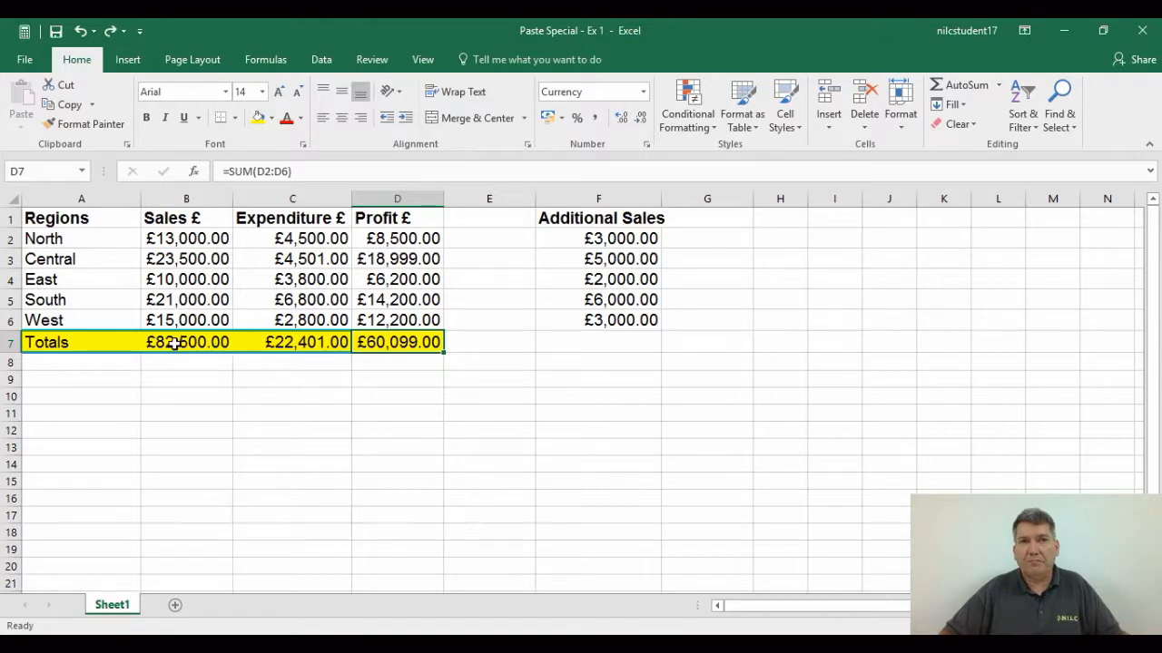
# Copy the totals in B7:D7 and paste them over themselves as values with Paste Special
pyautogui.moveTo(173, 343); pyautogui.dragTo(358, 350)
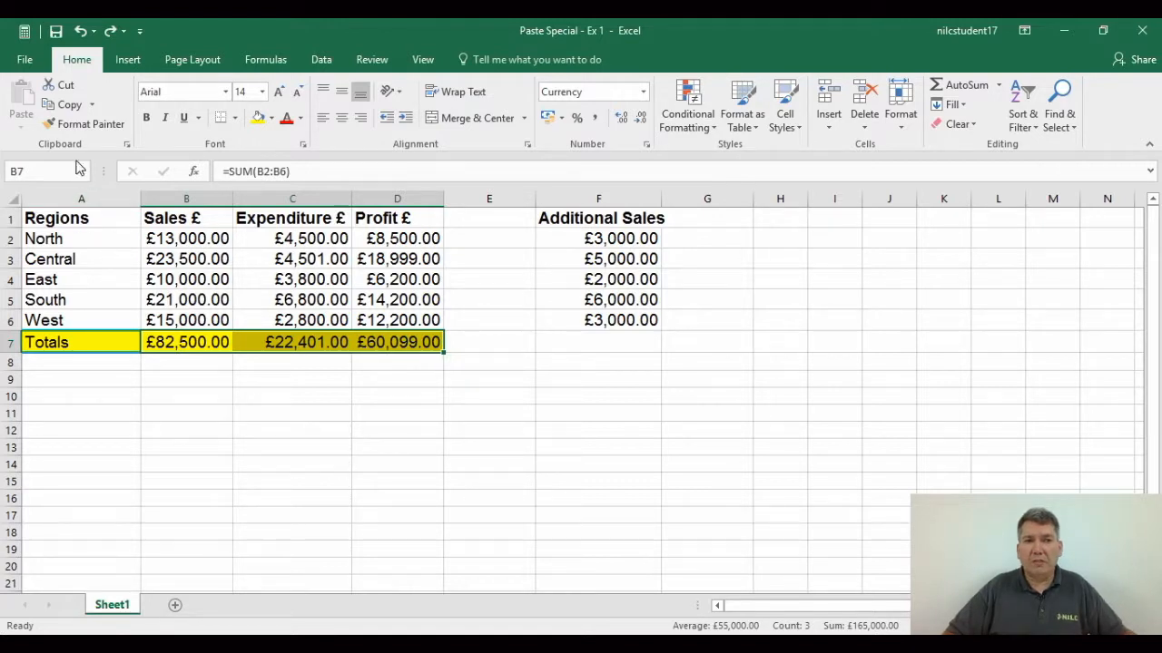
pyautogui.click(70, 106)
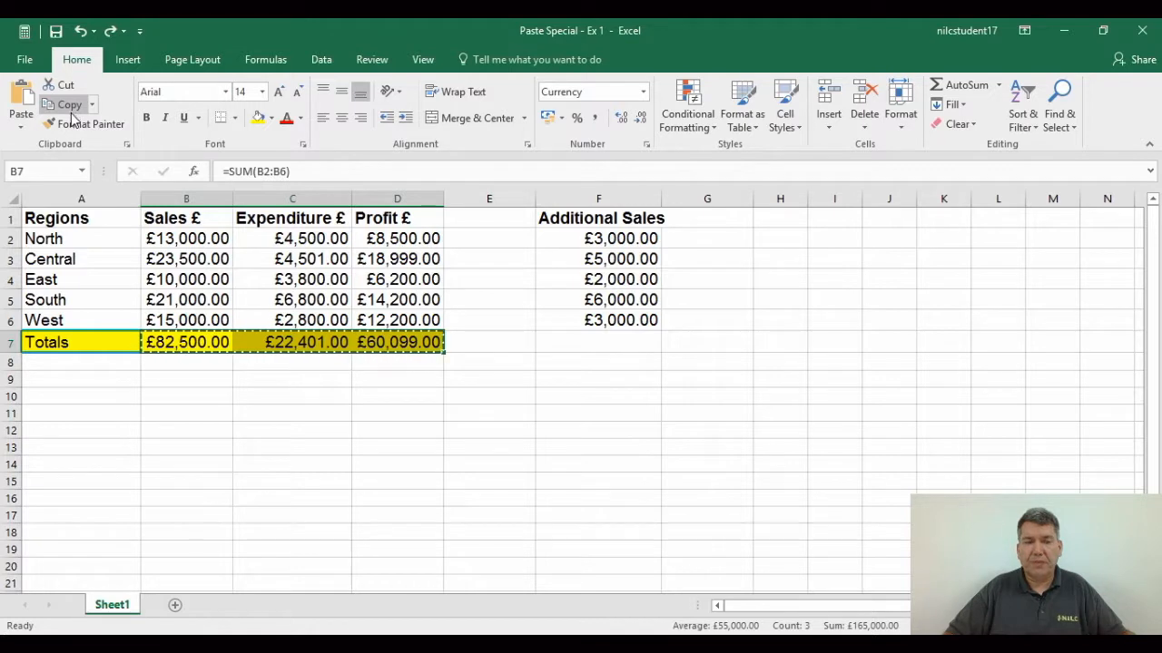
pyautogui.click(20, 135)
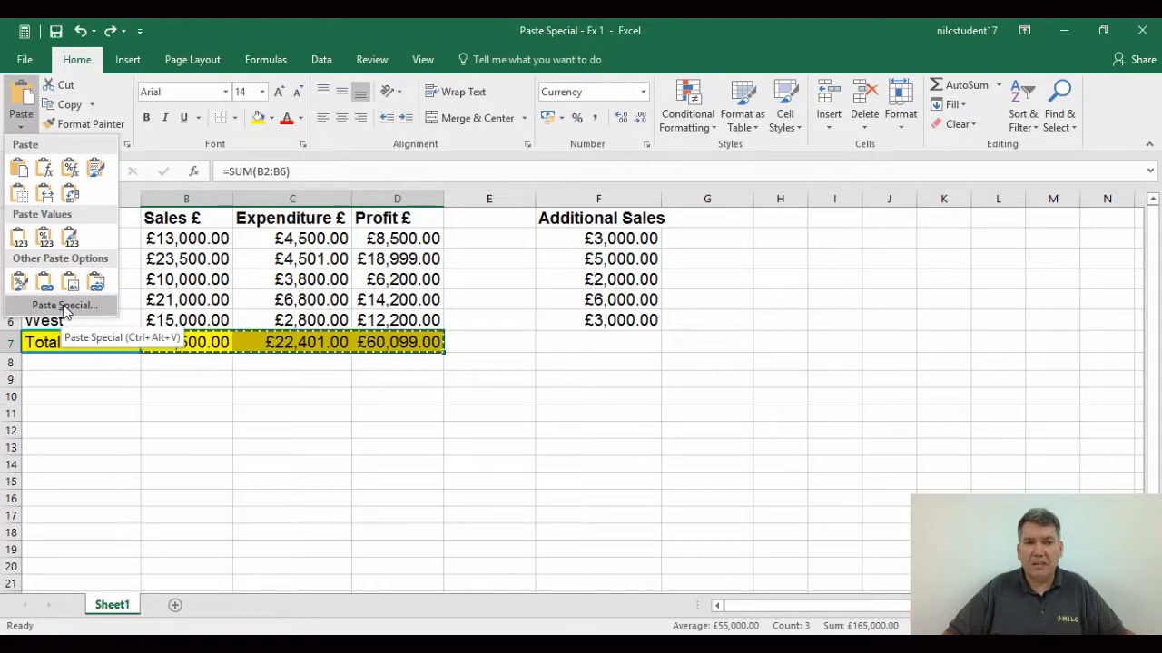
pyautogui.click(64, 306)
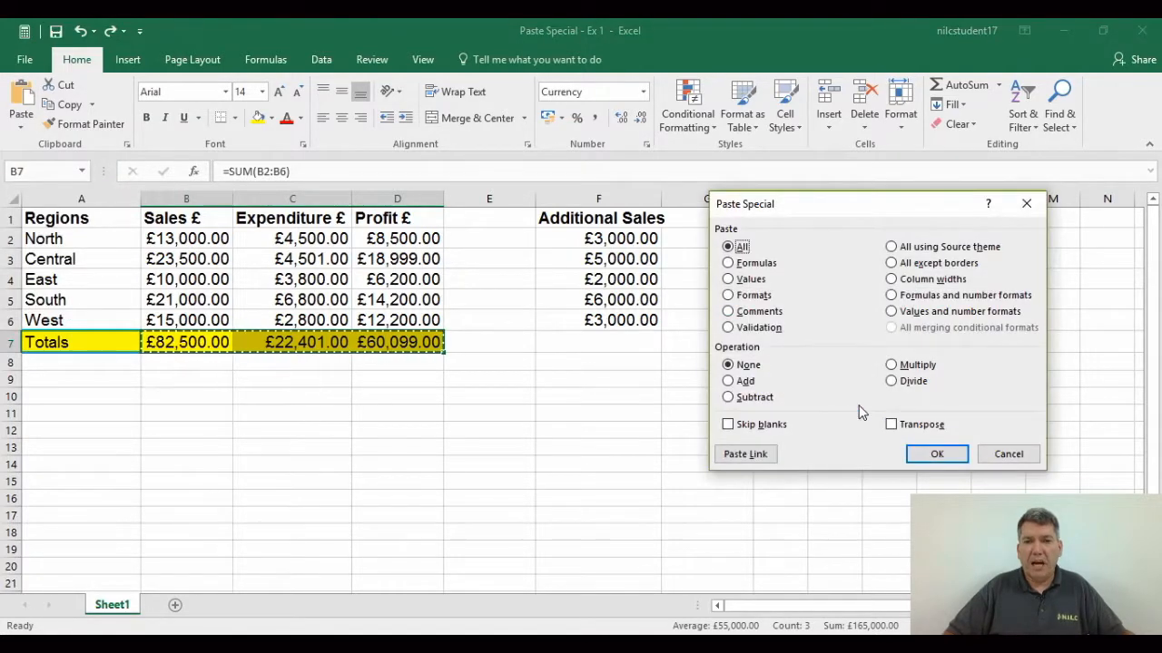
pyautogui.click(738, 282)
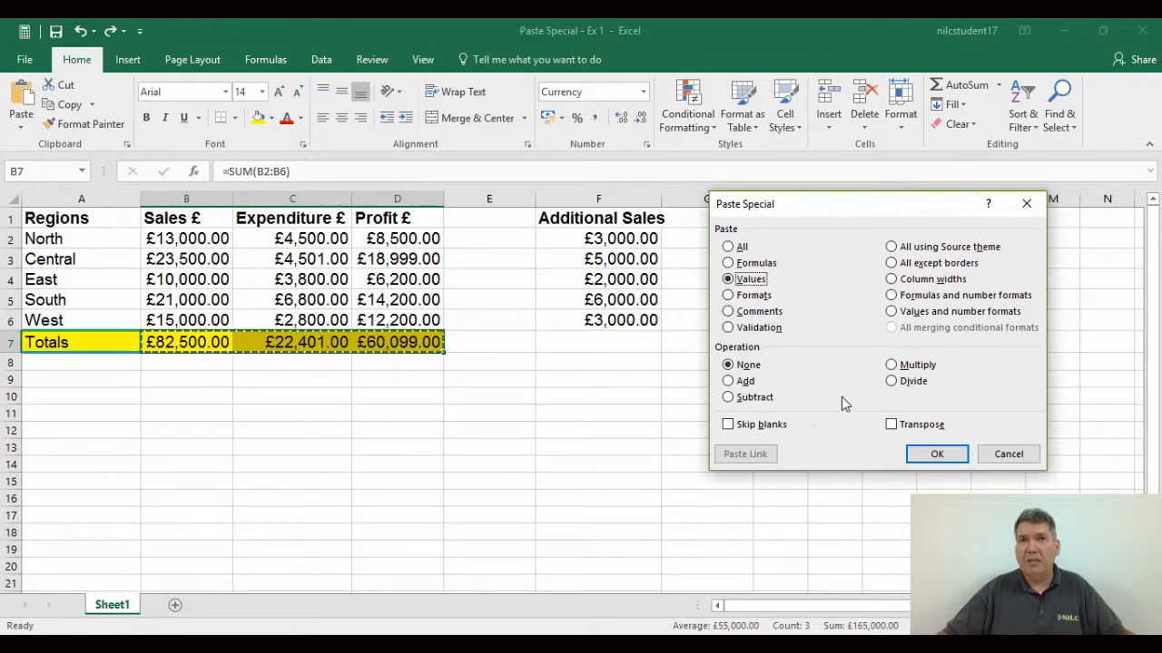
pyautogui.click(931, 456)
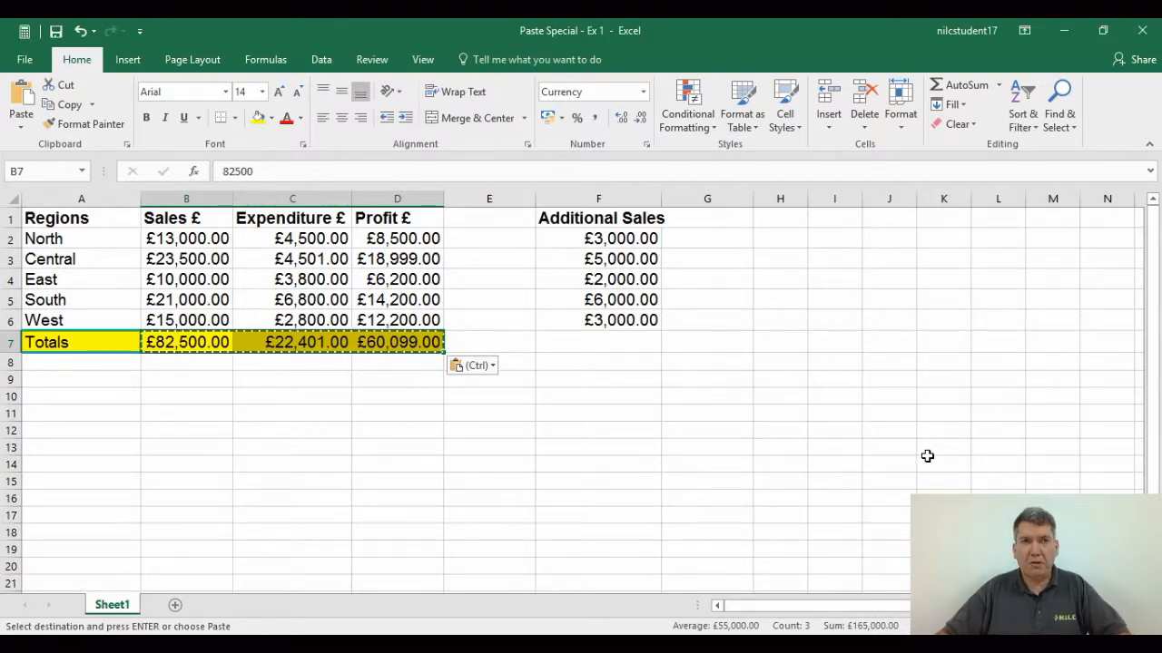
pyautogui.press('Escape')
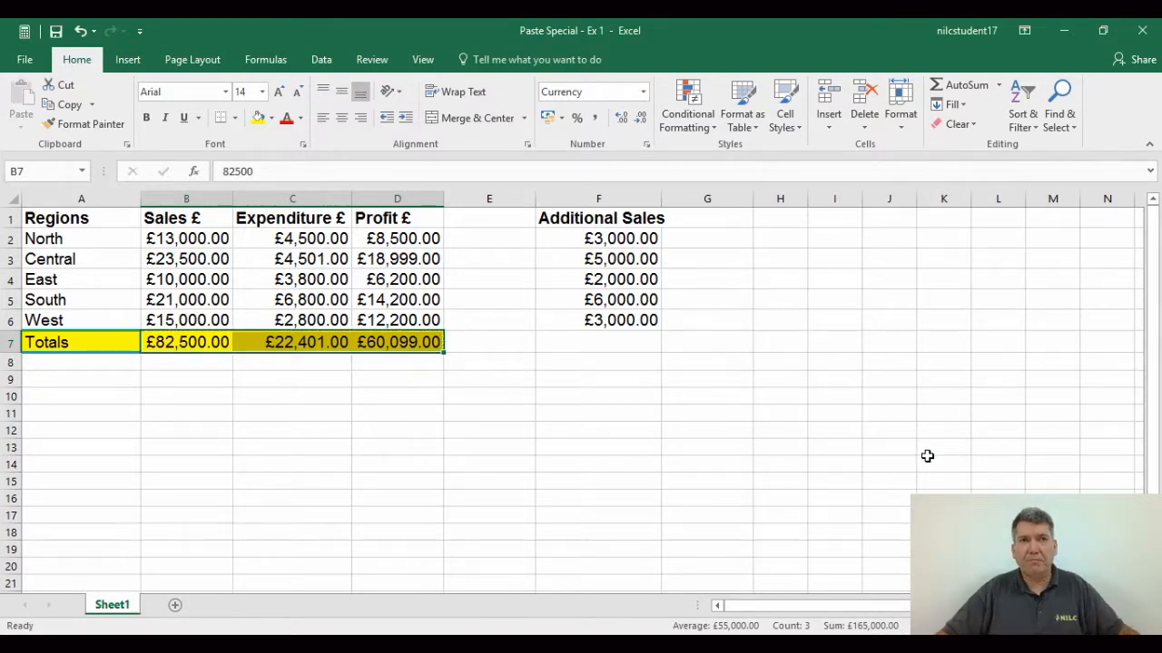
# Check the contents of total cells B7, C7 and D7 and compare them with North's sales cell
pyautogui.click(202, 345)
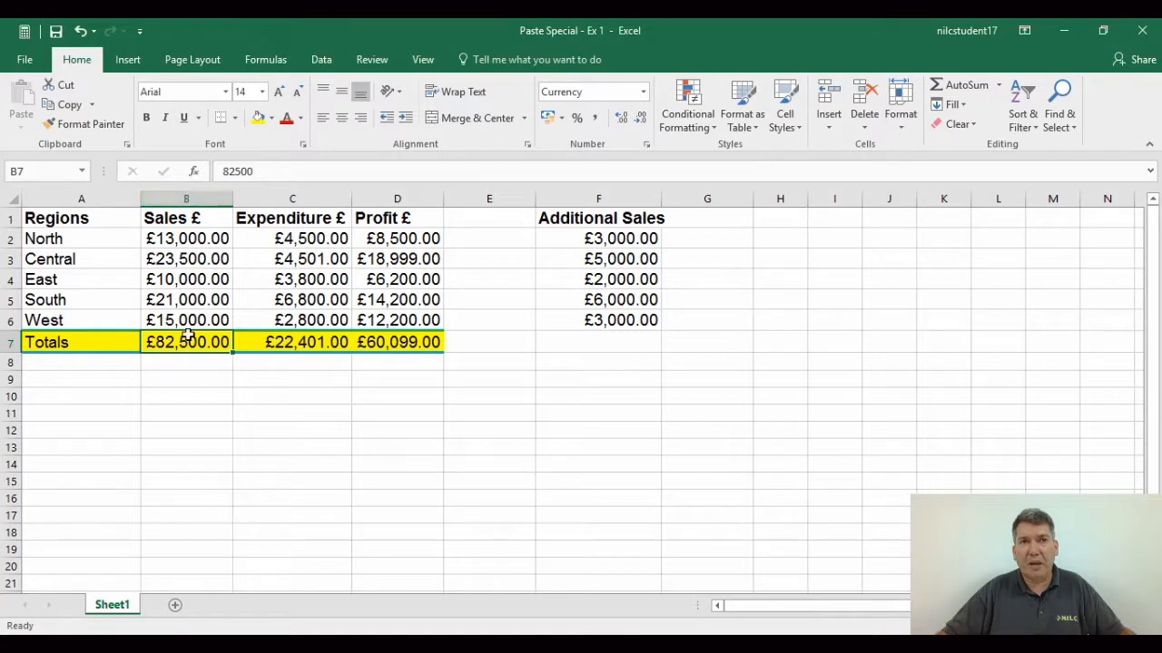
pyautogui.click(283, 340)
pyautogui.click(419, 345)
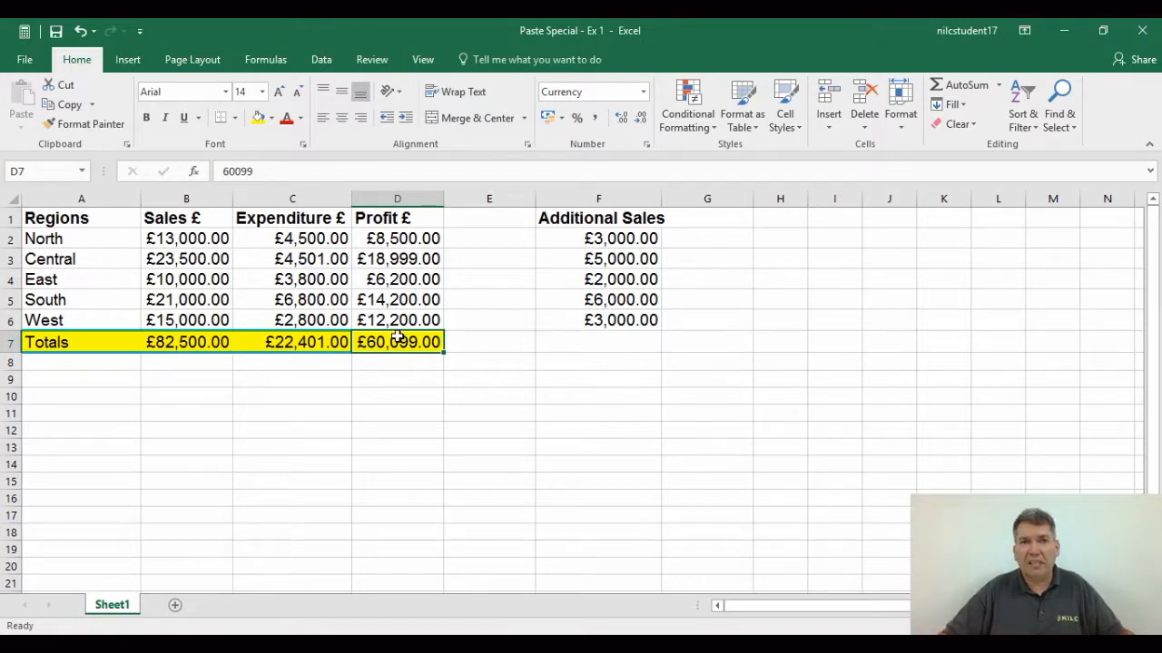
pyautogui.click(180, 236)
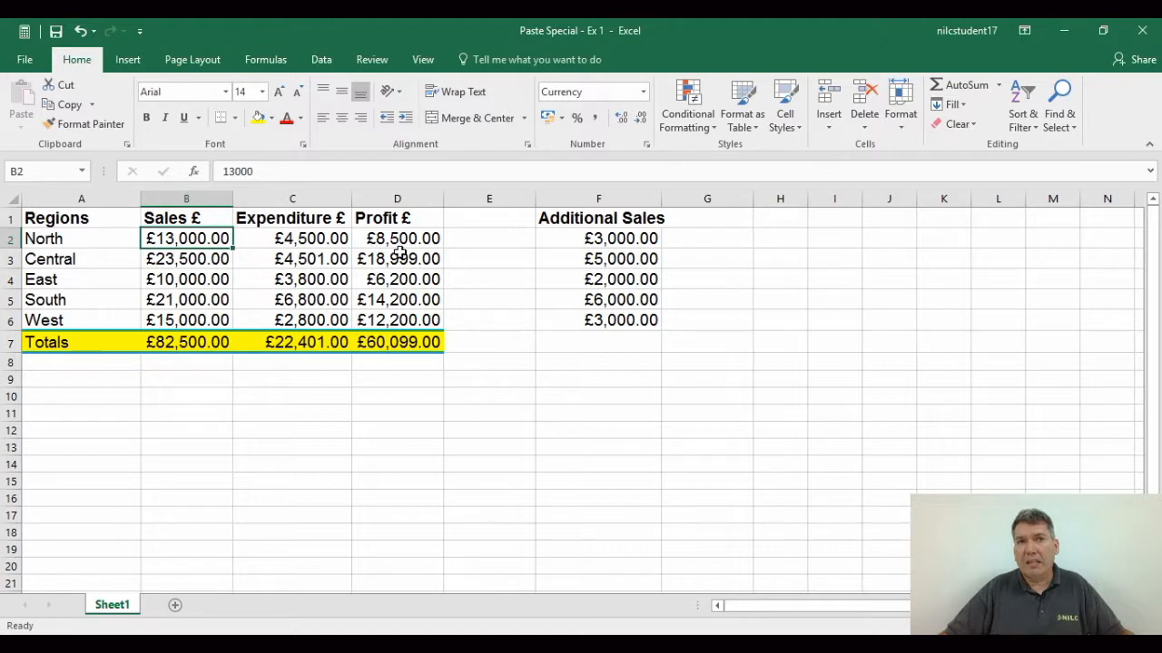
pyautogui.click(388, 341)
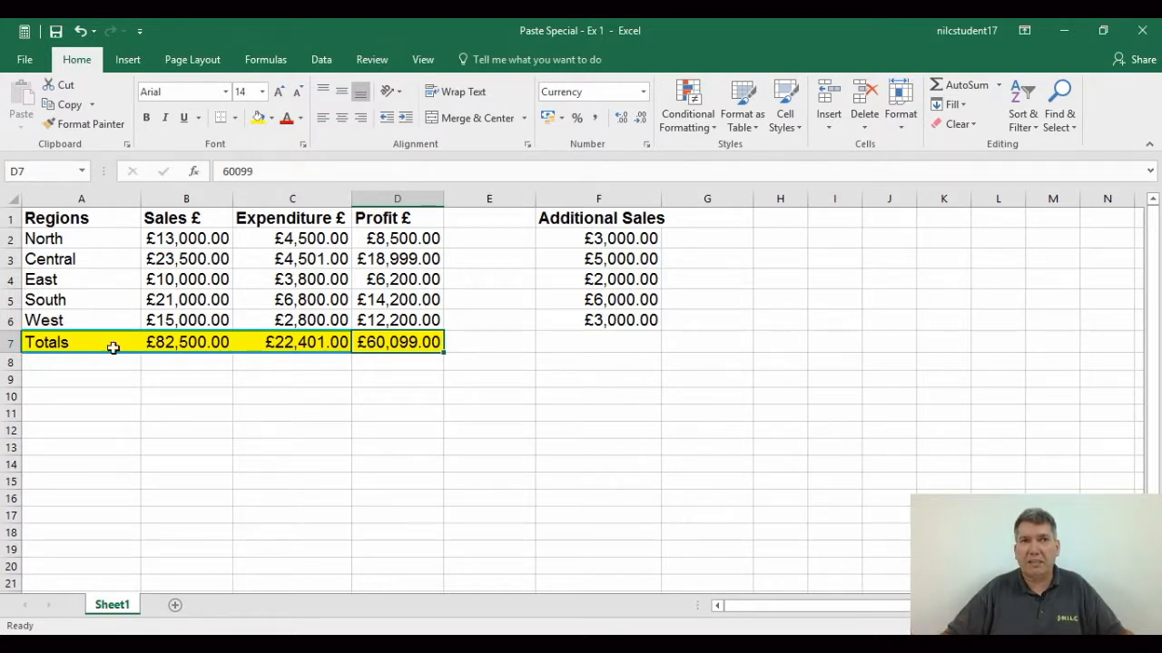
# Set North's sales in cell B2 to 50000, and check the profit total against the figures in B2:D6
pyautogui.click(172, 239)
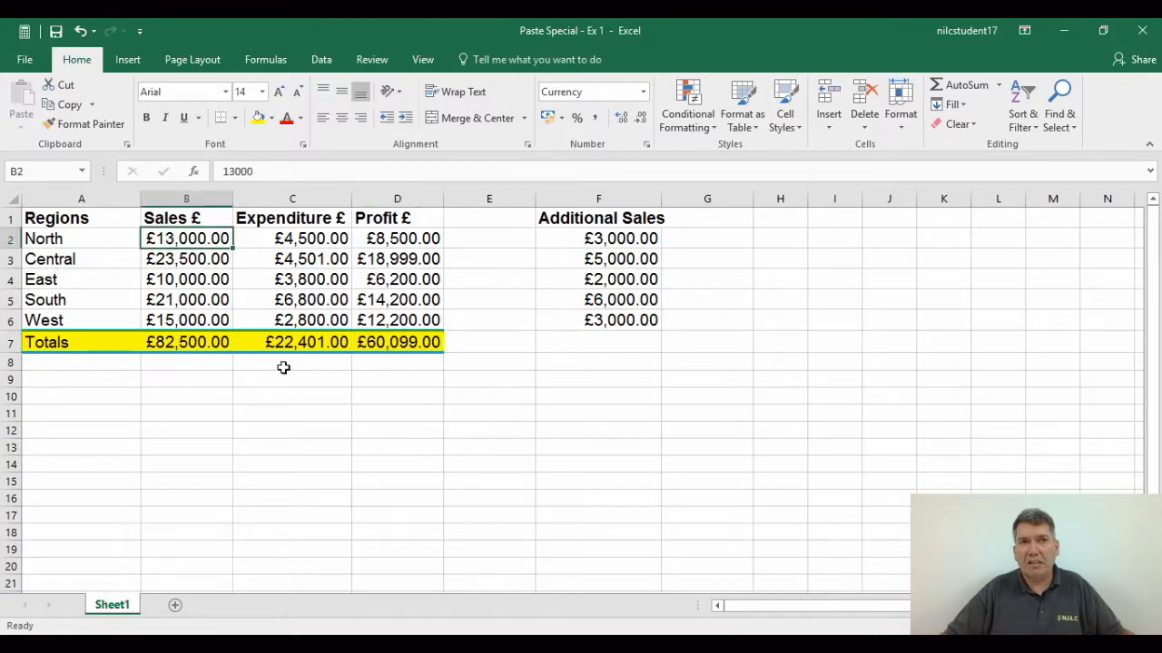
pyautogui.write('50000')
pyautogui.click(195, 259)
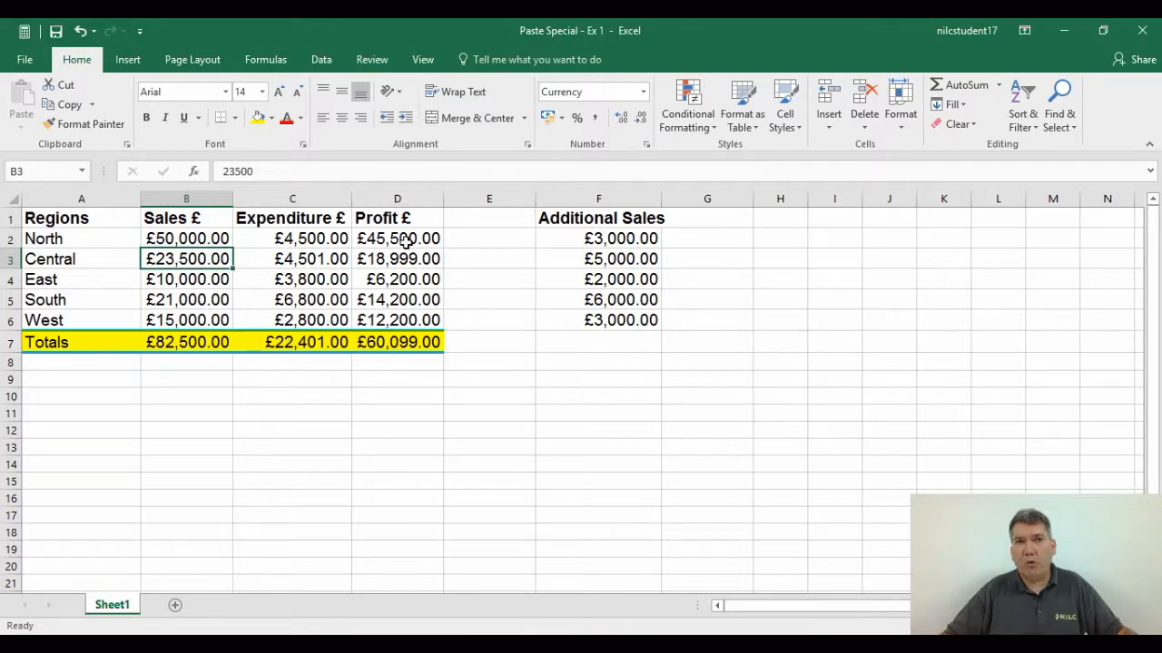
pyautogui.click(404, 342)
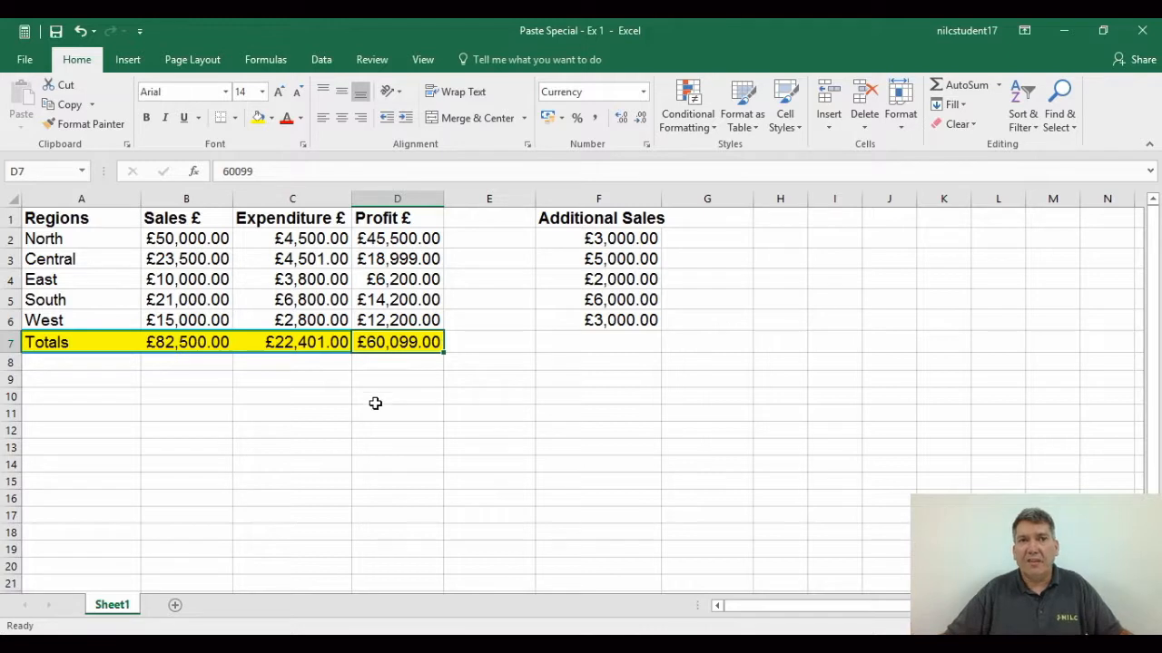
pyautogui.moveTo(147, 240); pyautogui.dragTo(399, 320)
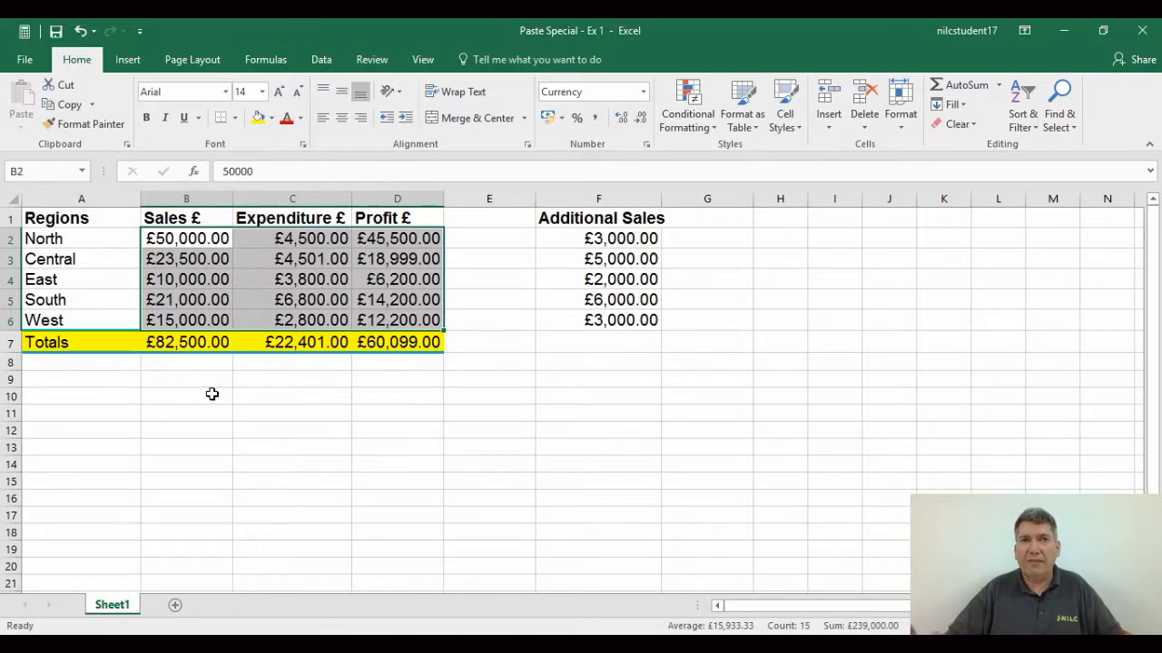
# Switch to the open workbook Paste Special - Ex 5
pyautogui.click(88, 221)
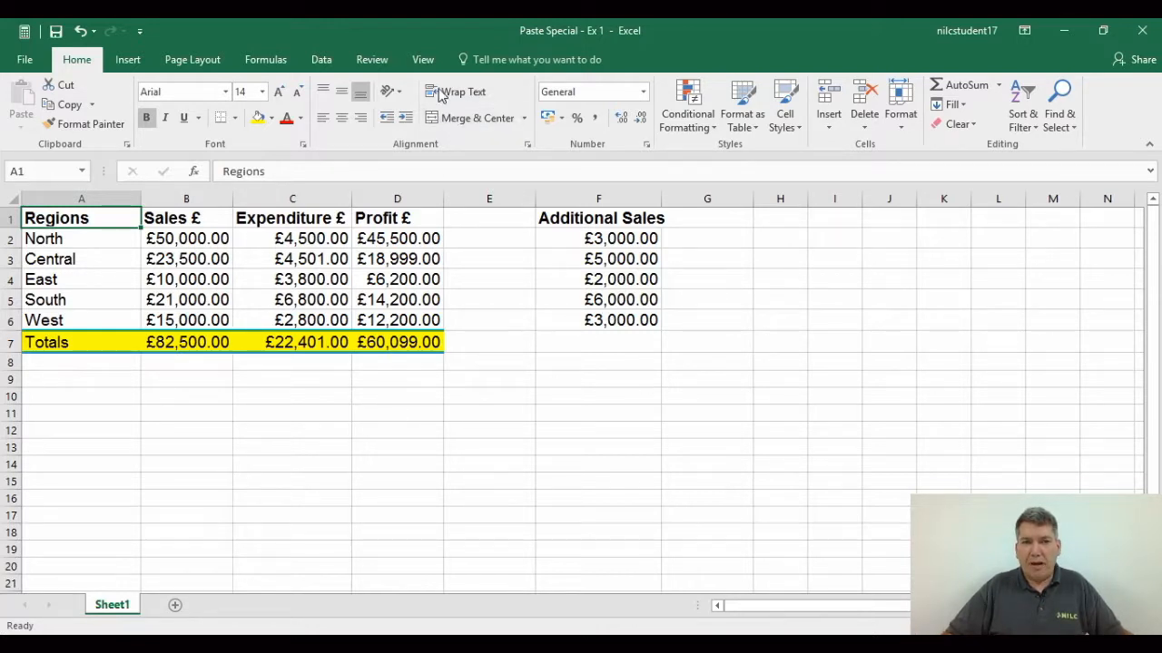
pyautogui.click(423, 60)
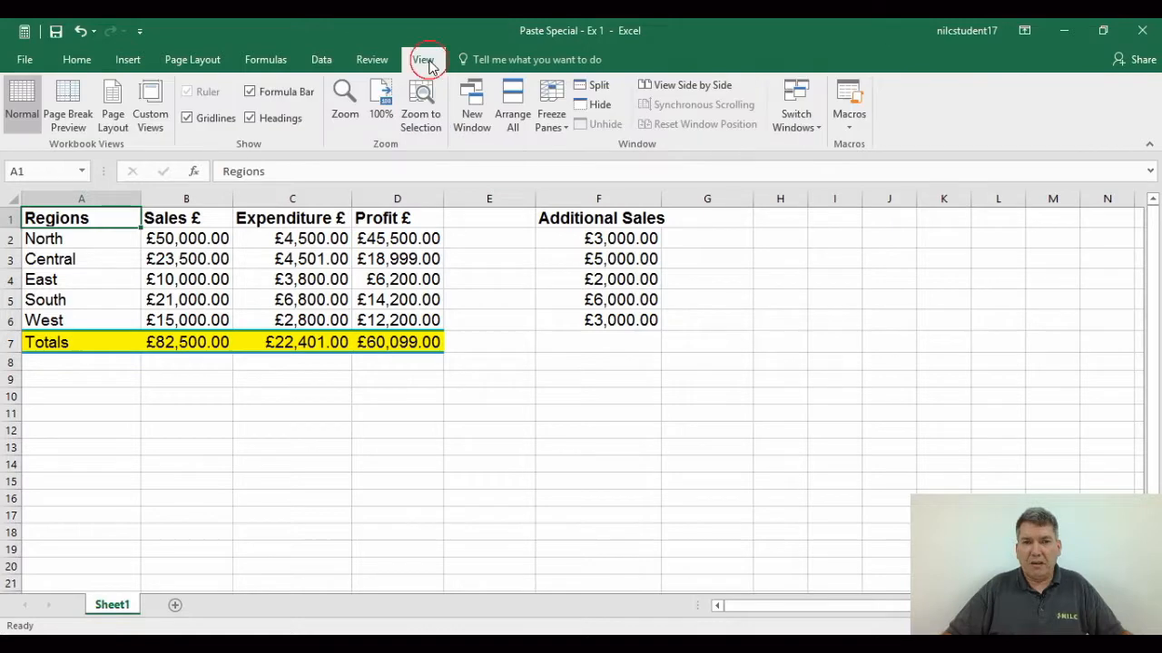
pyautogui.click(811, 135)
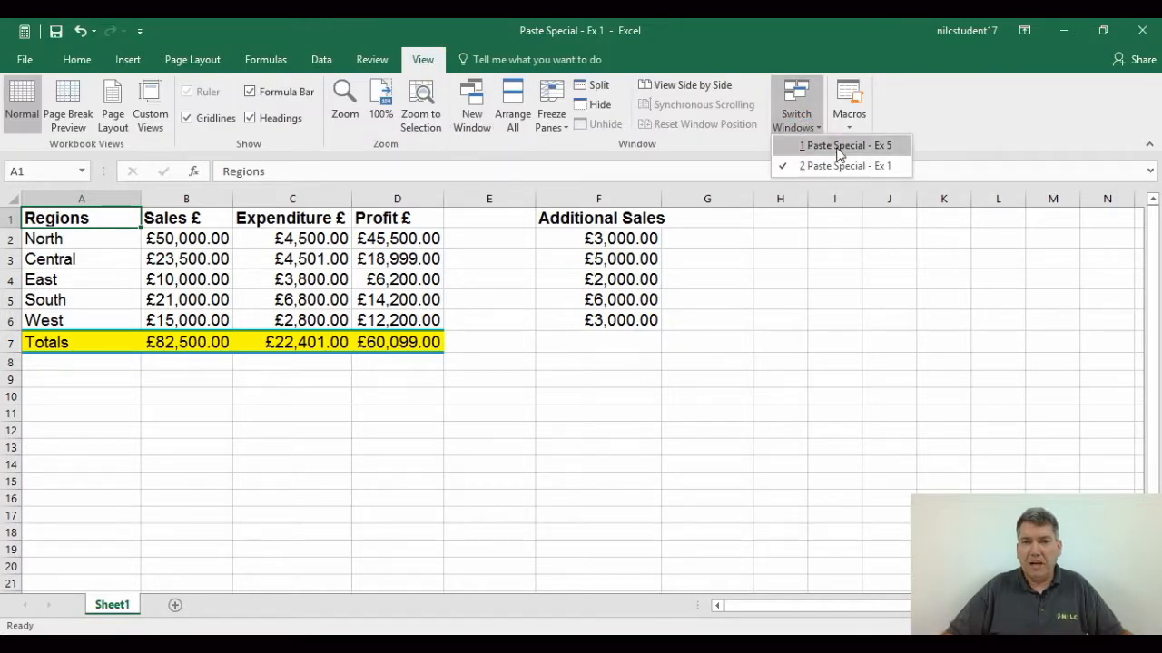
pyautogui.click(841, 148)
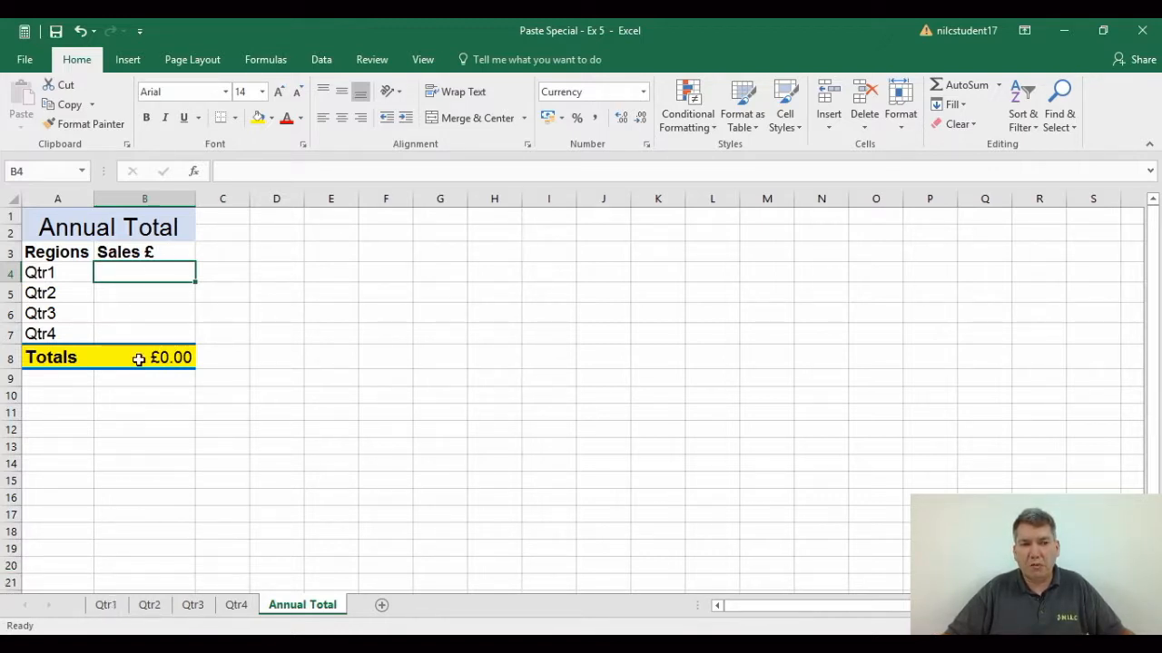
# Review the sales totals on the Qtr1, Qtr2, Qtr3 and Qtr4 sheets and return to the Annual Total sheet
pyautogui.click(106, 605)
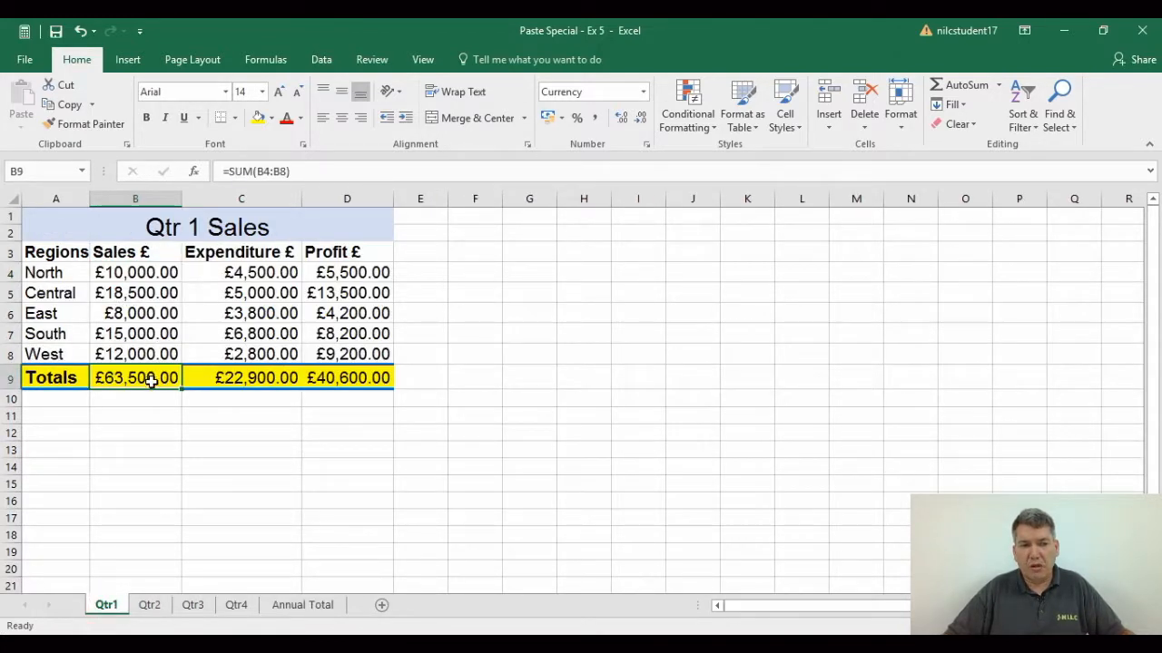
pyautogui.click(151, 606)
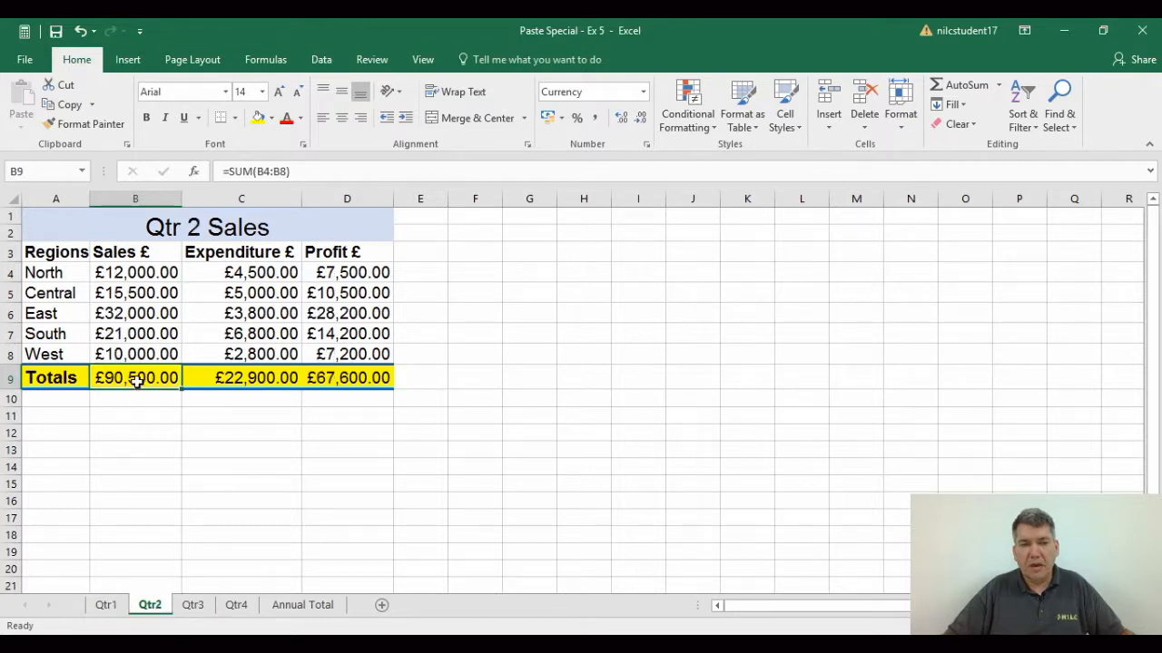
pyautogui.click(195, 605)
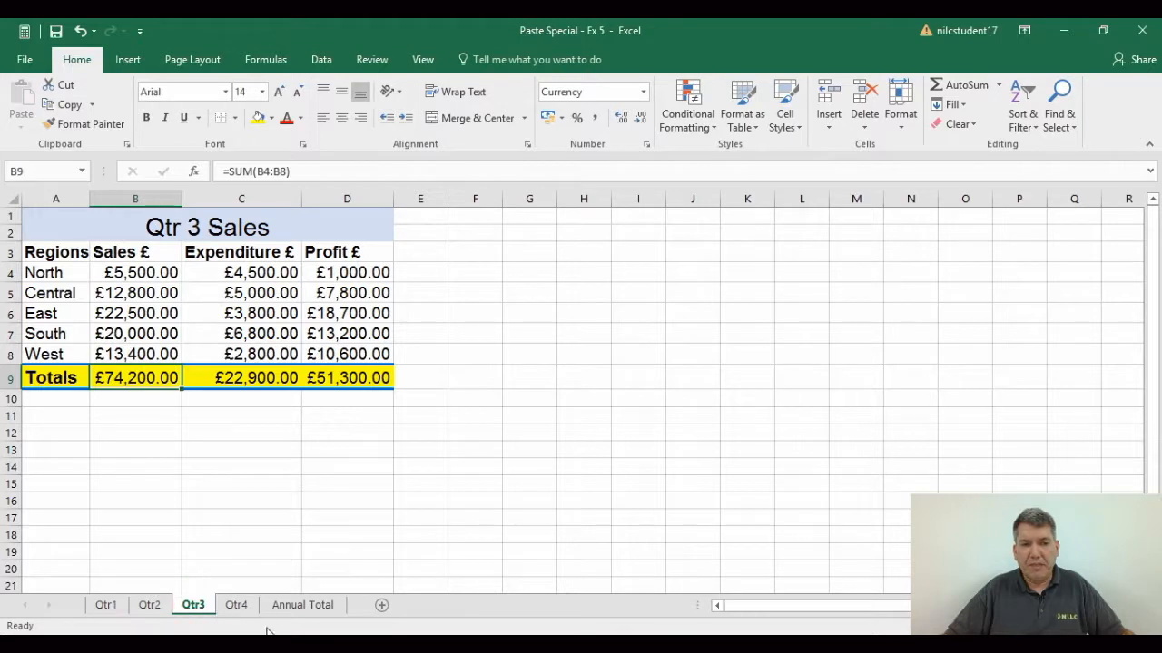
pyautogui.click(236, 606)
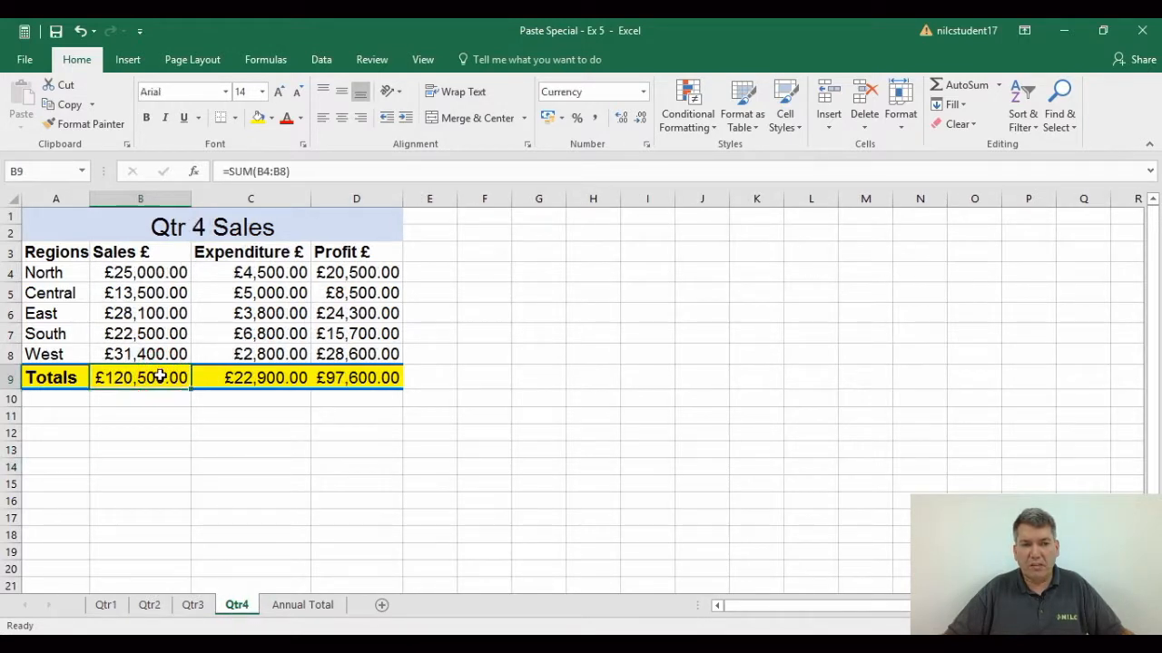
pyautogui.click(305, 605)
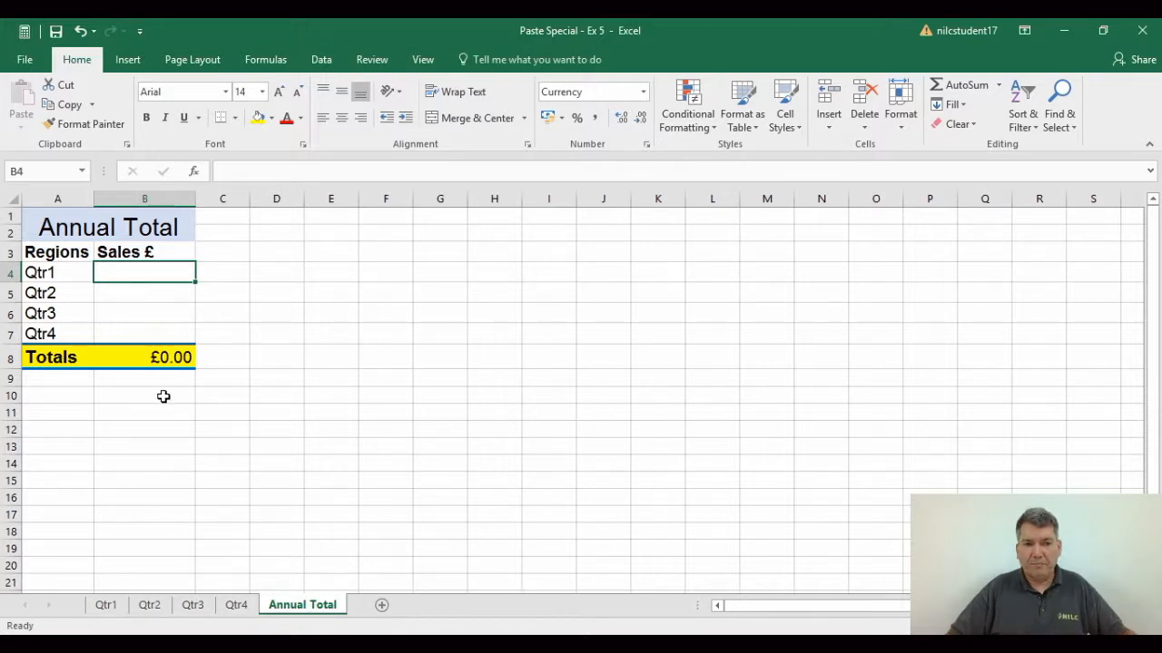
# Copy the Qtr1 sales total in B9, paste it as a link into B4 of the Annual Total sheet, and check the linked formula
pyautogui.click(102, 605)
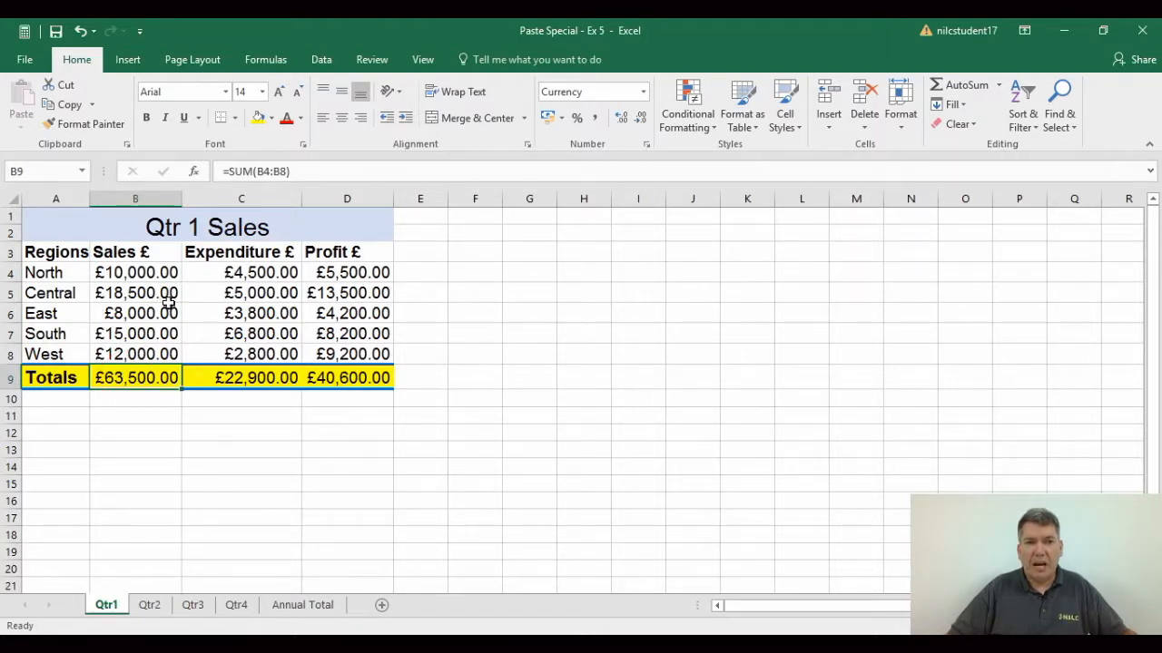
pyautogui.click(75, 106)
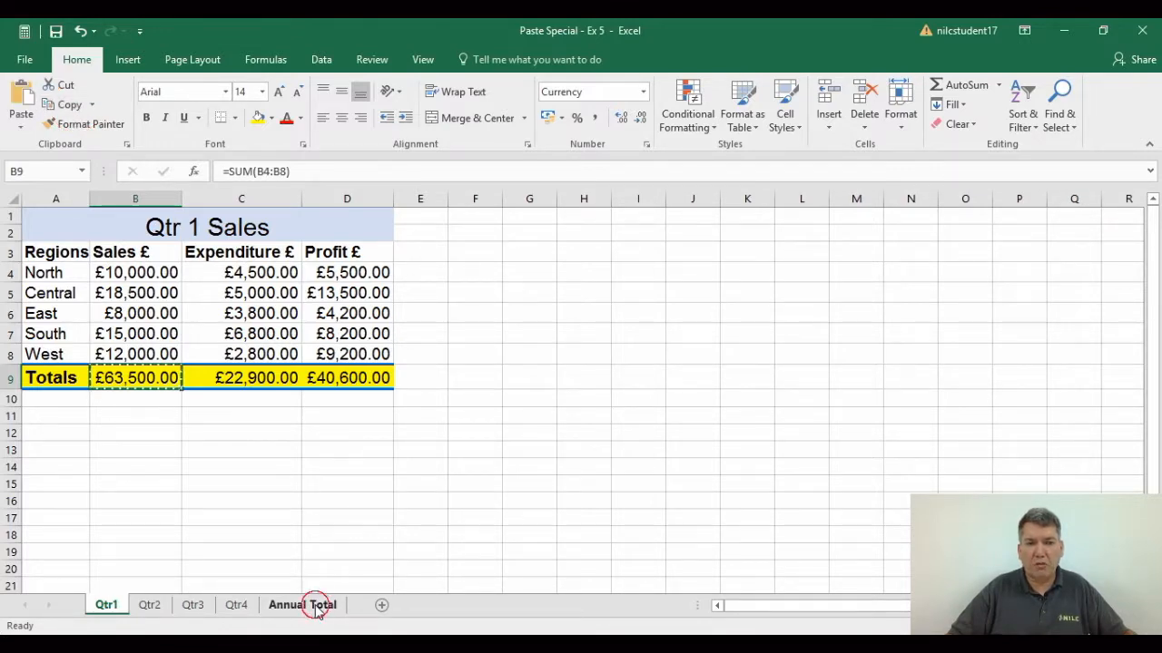
pyautogui.click(314, 608)
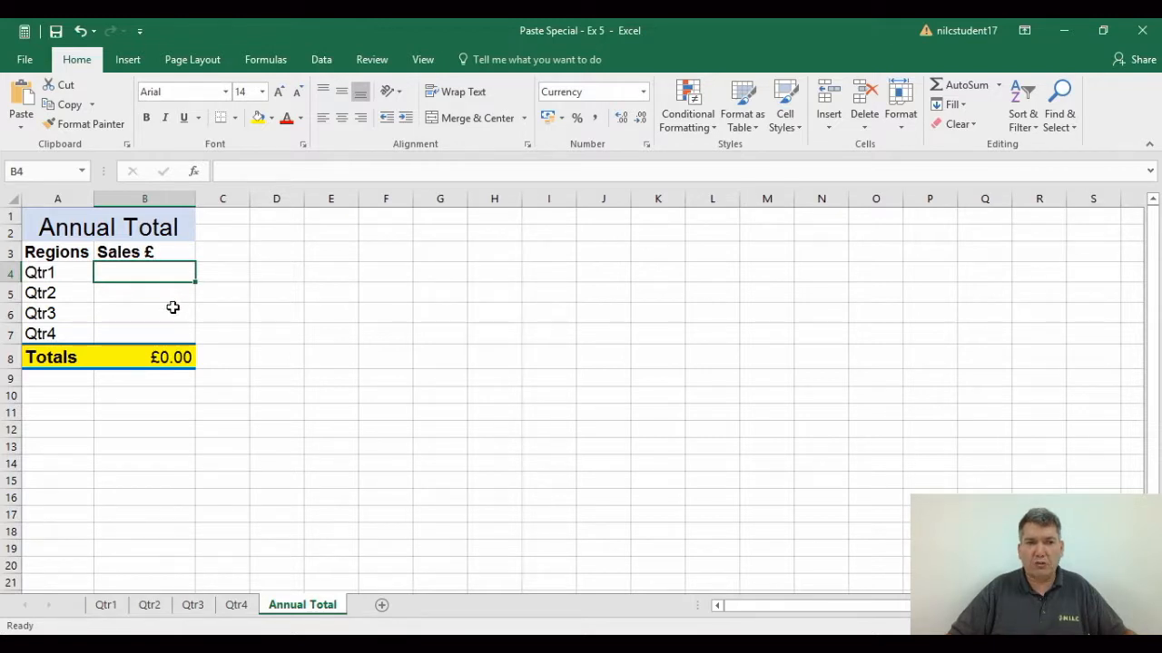
pyautogui.click(22, 130)
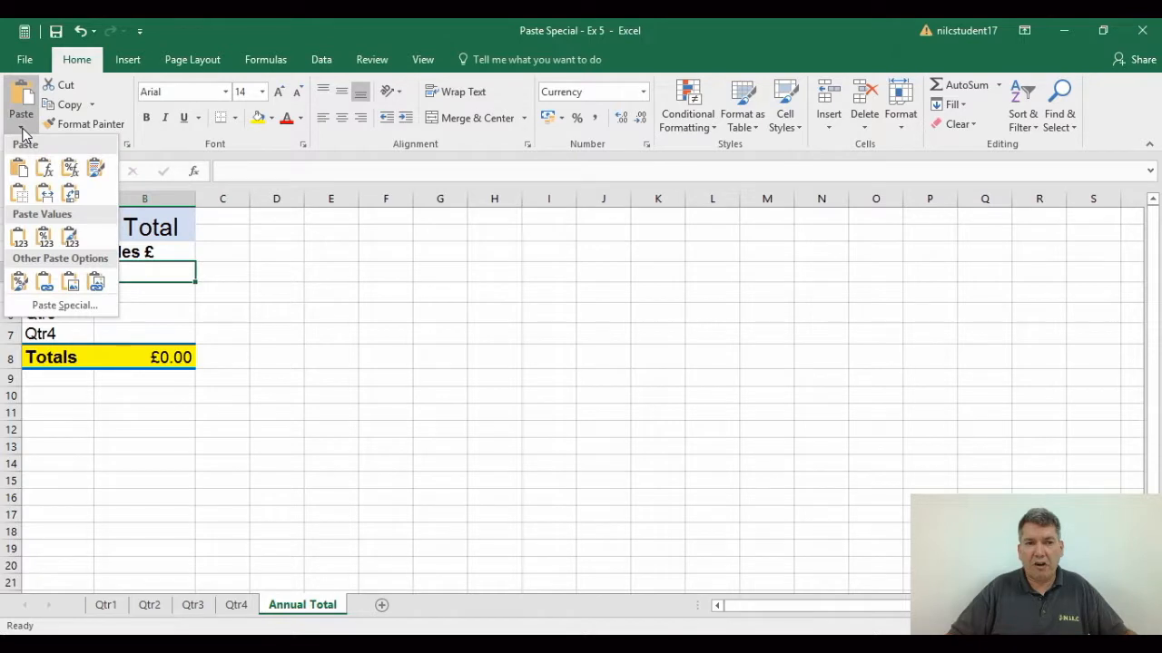
pyautogui.click(55, 305)
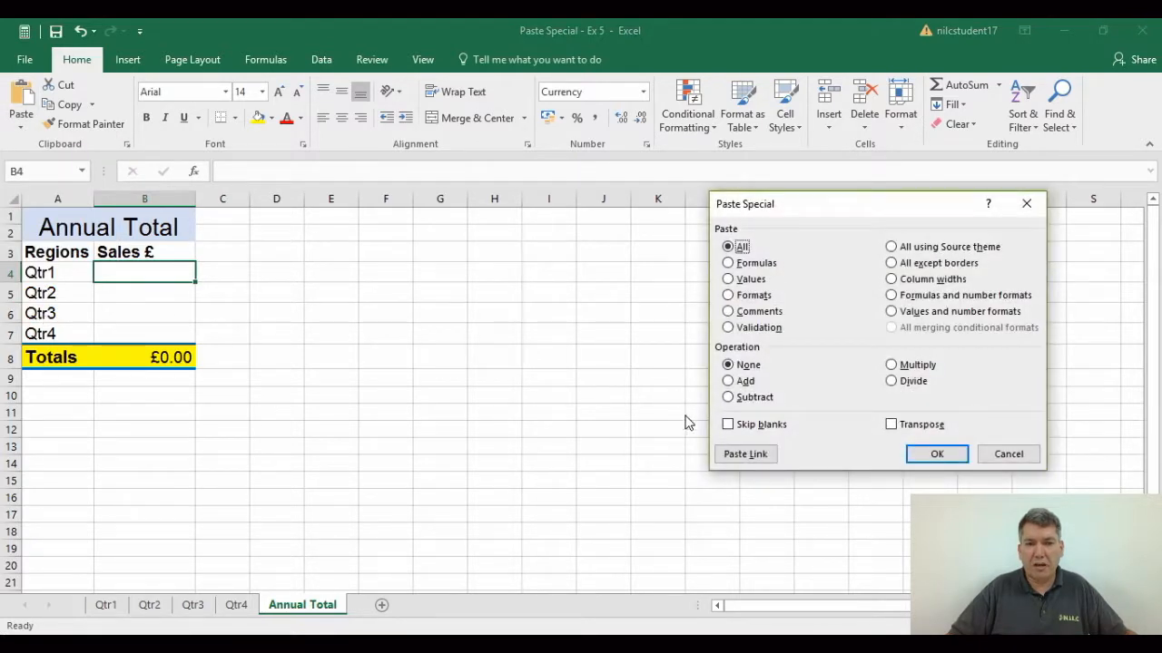
pyautogui.click(746, 454)
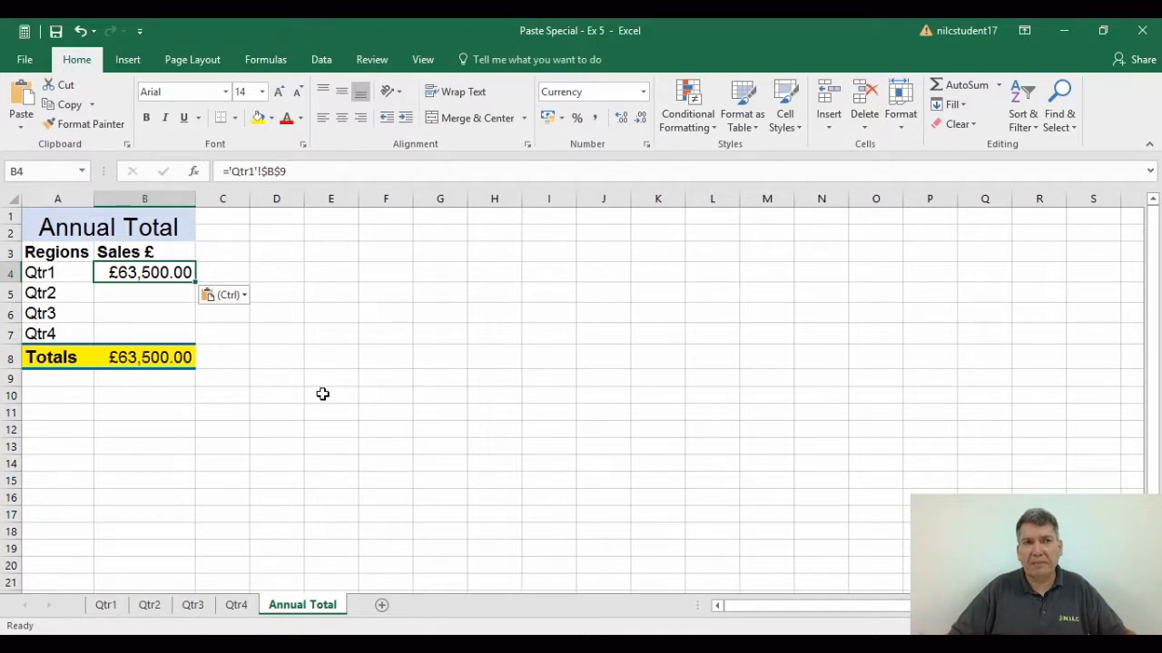
pyautogui.click(132, 299)
pyautogui.click(127, 274)
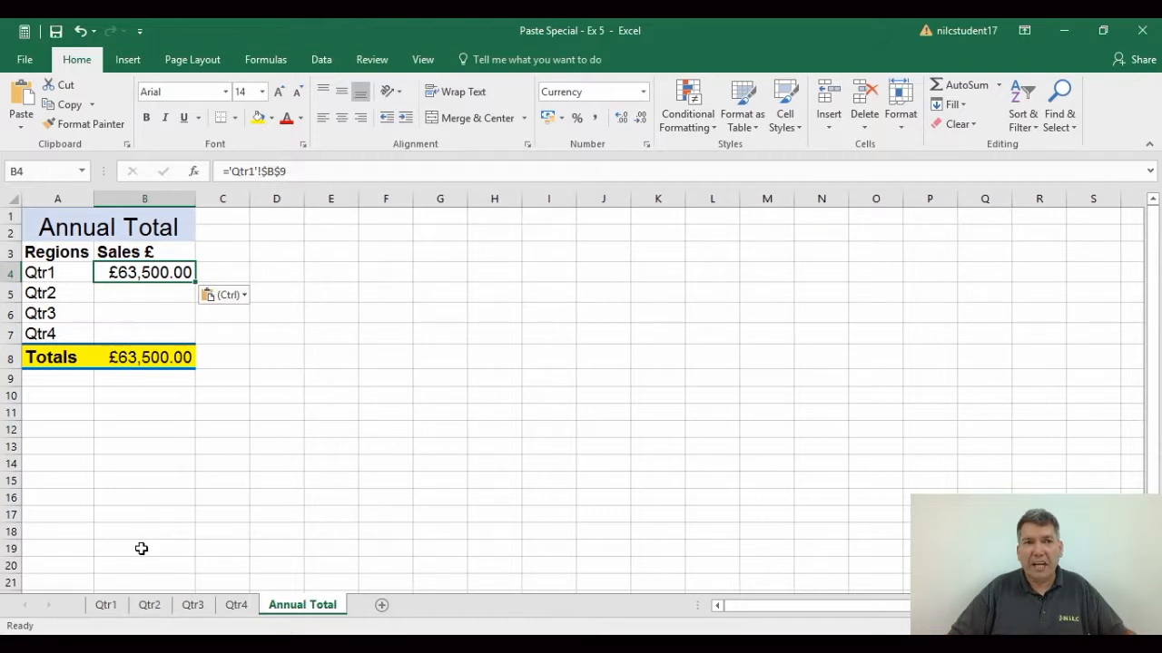
# Check the source sales total in B9 on the Qtr1 sheet, cancel its copy selection and return to the Annual Total sheet
pyautogui.click(106, 606)
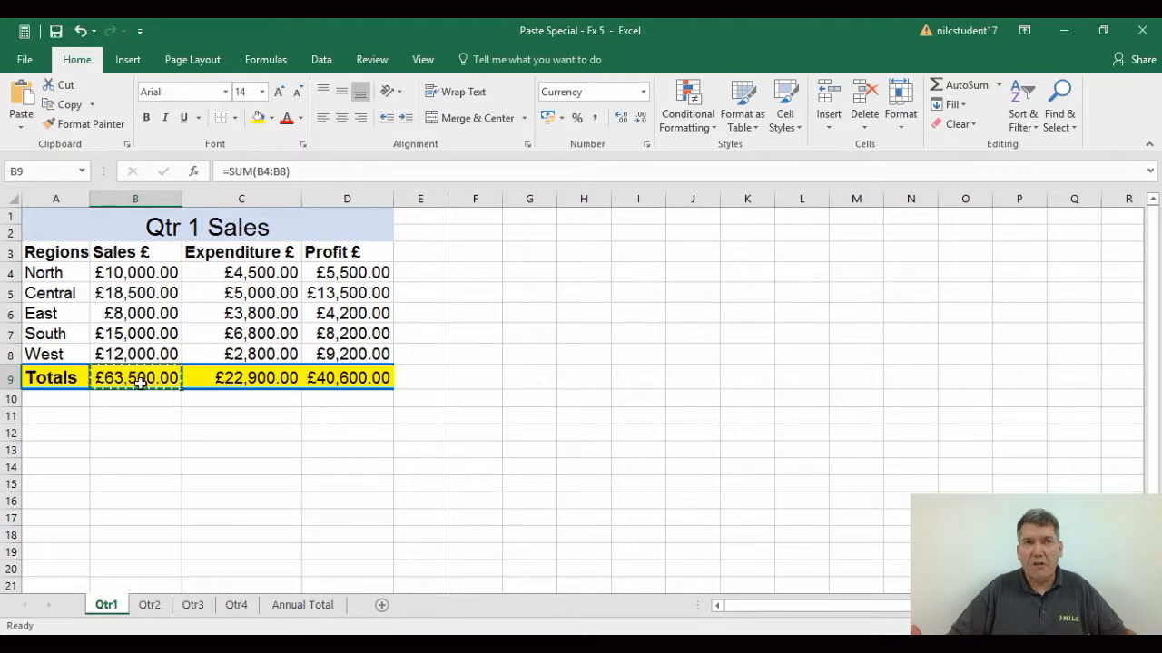
pyautogui.click(278, 606)
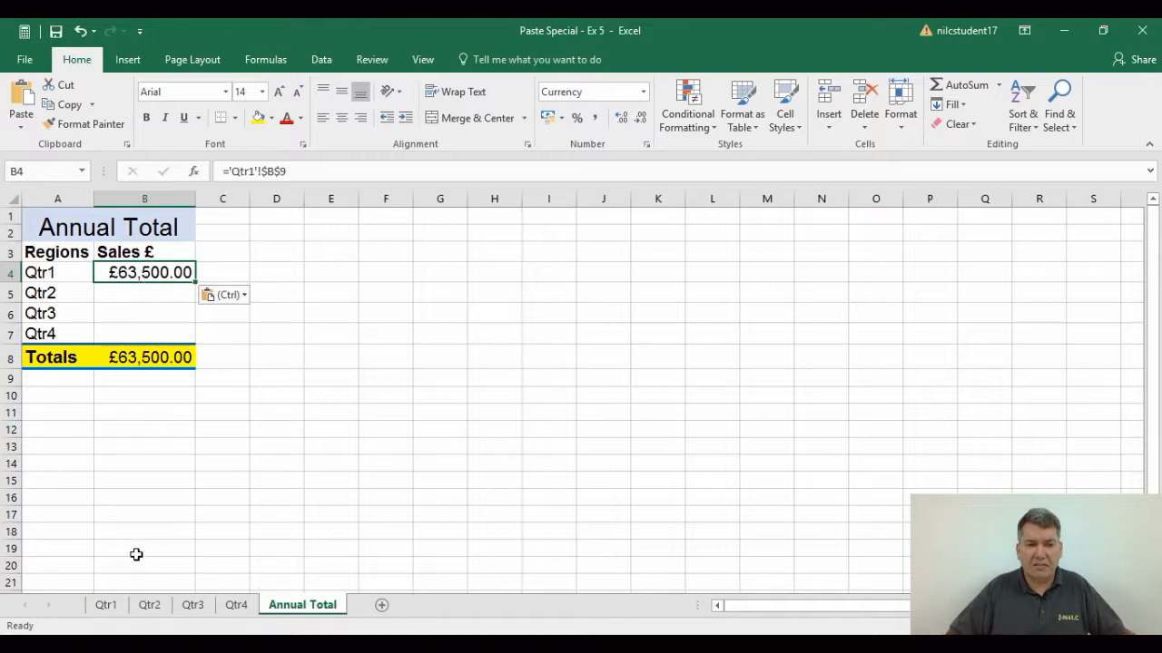
pyautogui.click(114, 608)
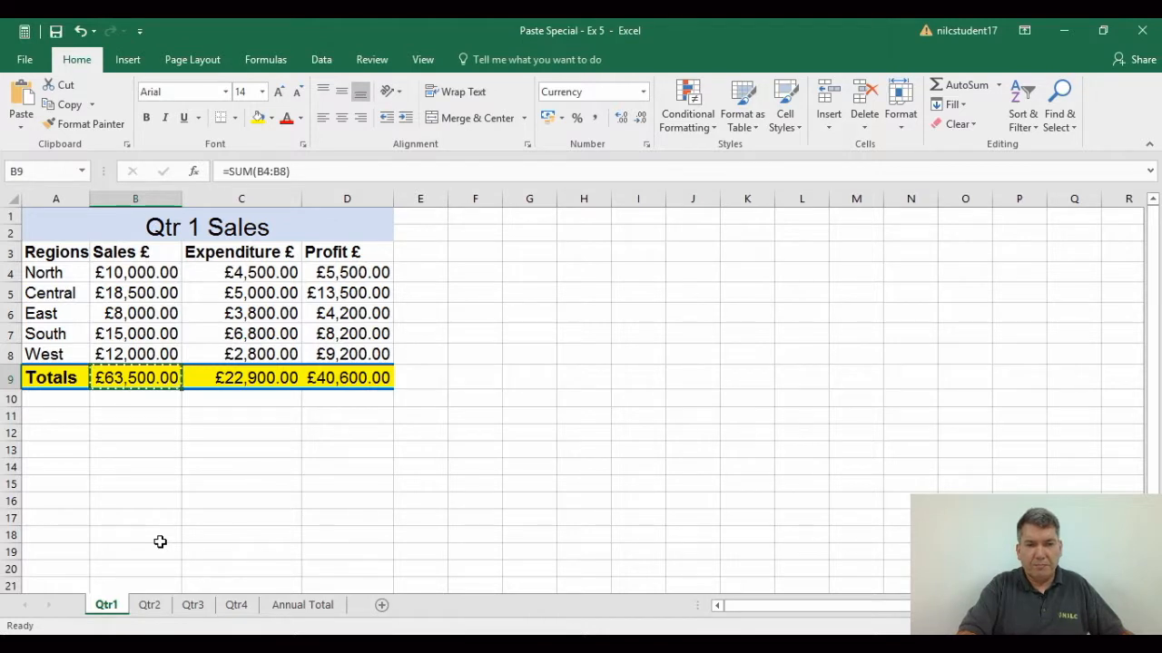
pyautogui.press('Escape')
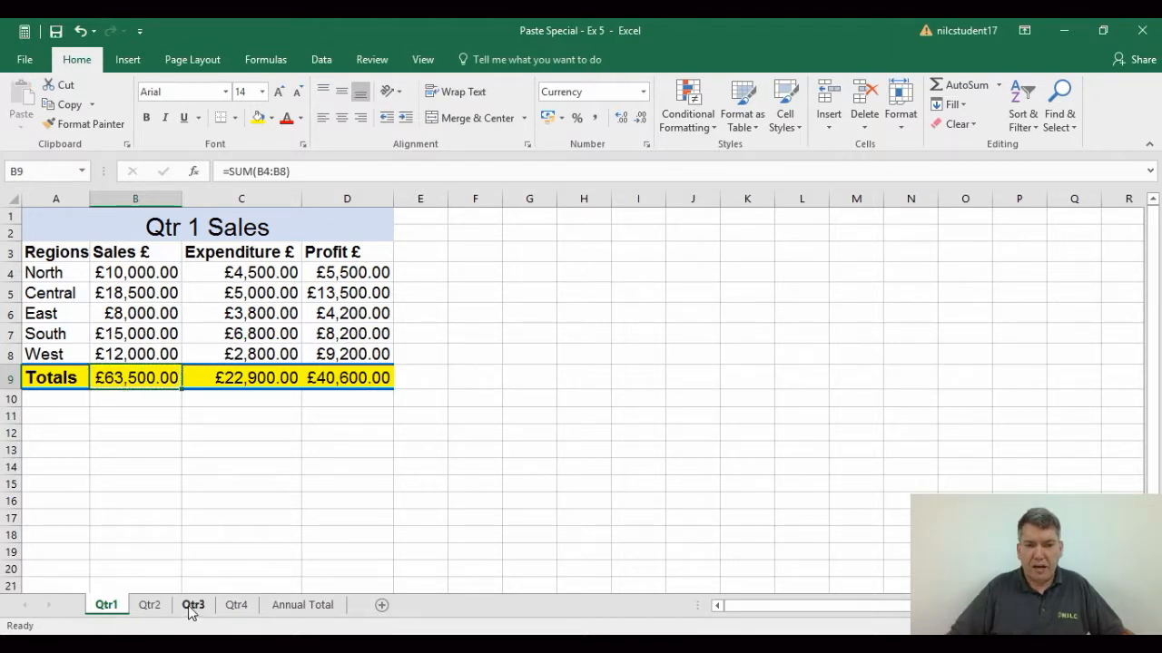
pyautogui.click(305, 606)
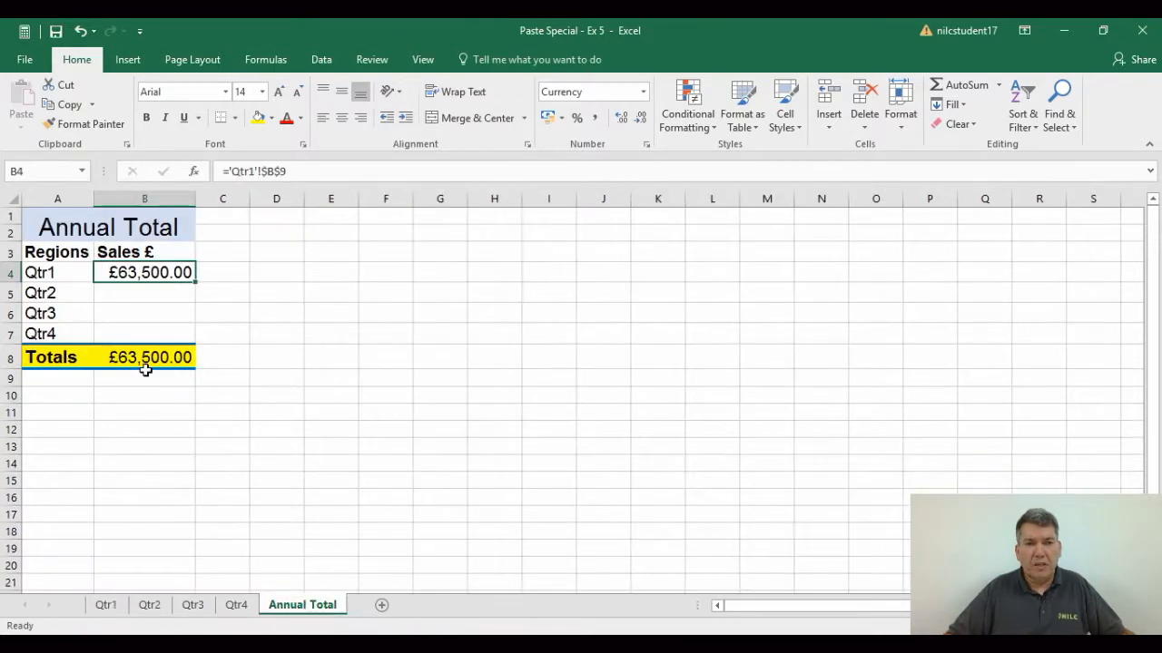
# Copy the Qtr2 sales total in B9 and paste it as a link into B5 of the Annual Total sheet
pyautogui.click(137, 293)
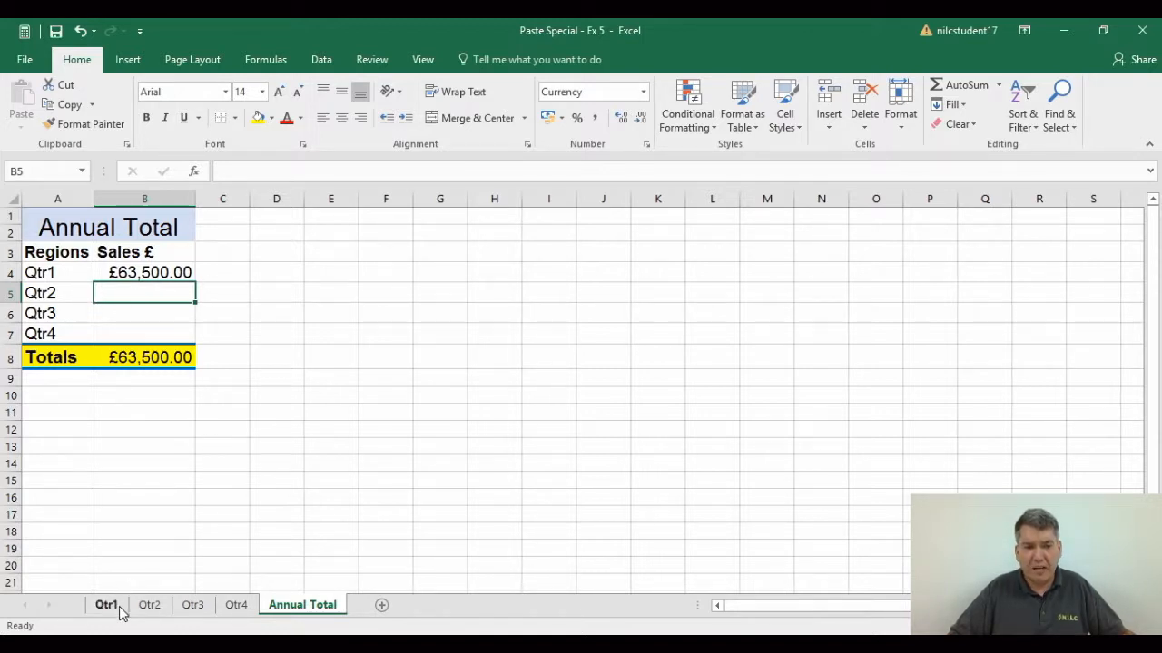
pyautogui.click(150, 606)
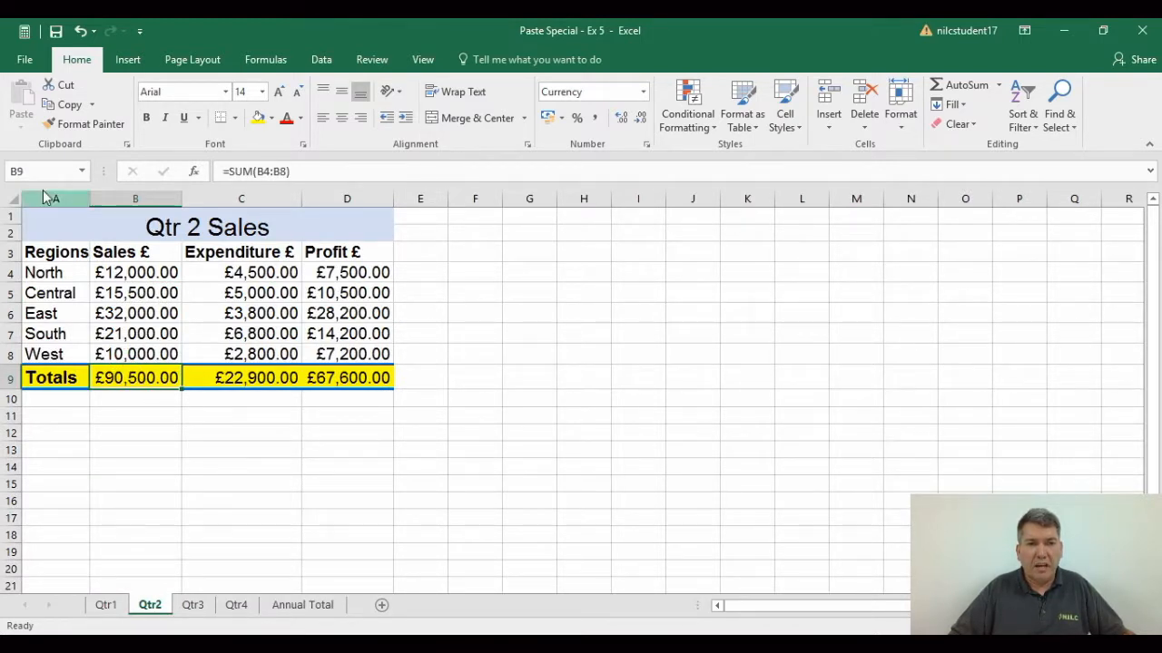
pyautogui.click(69, 106)
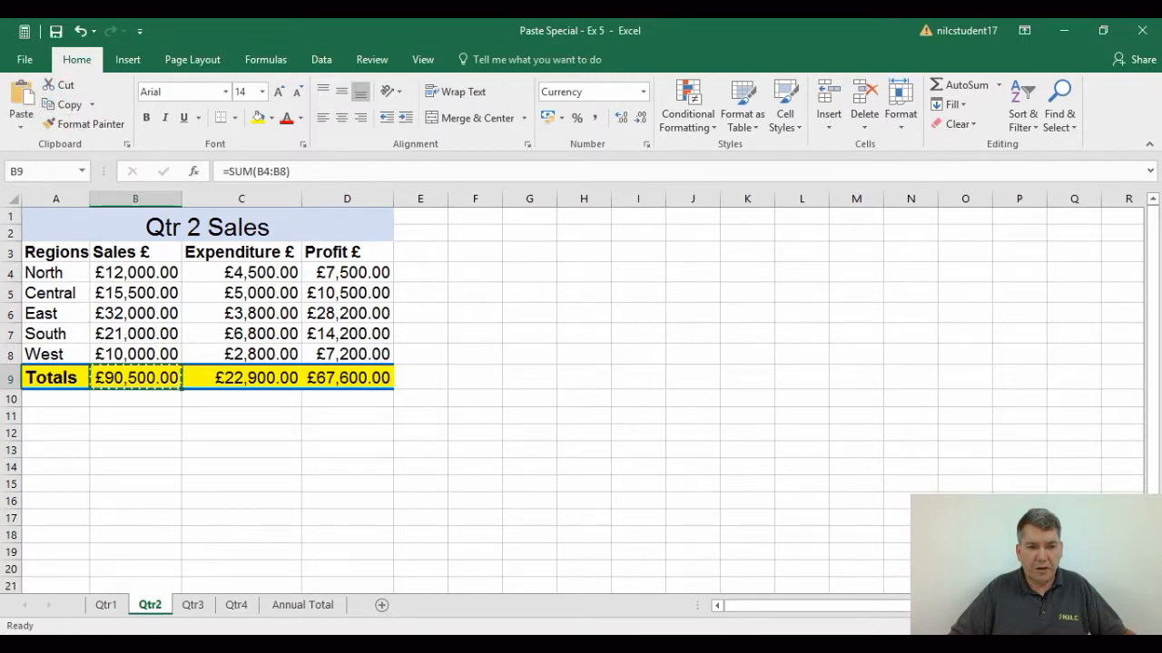
pyautogui.click(299, 605)
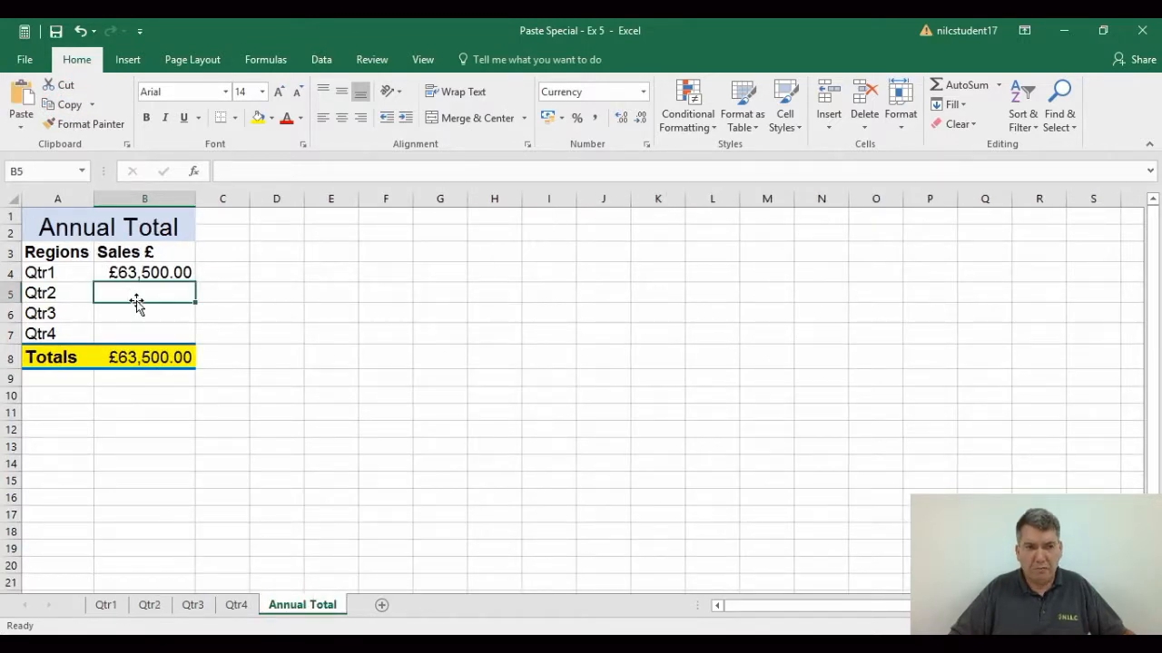
pyautogui.click(22, 124)
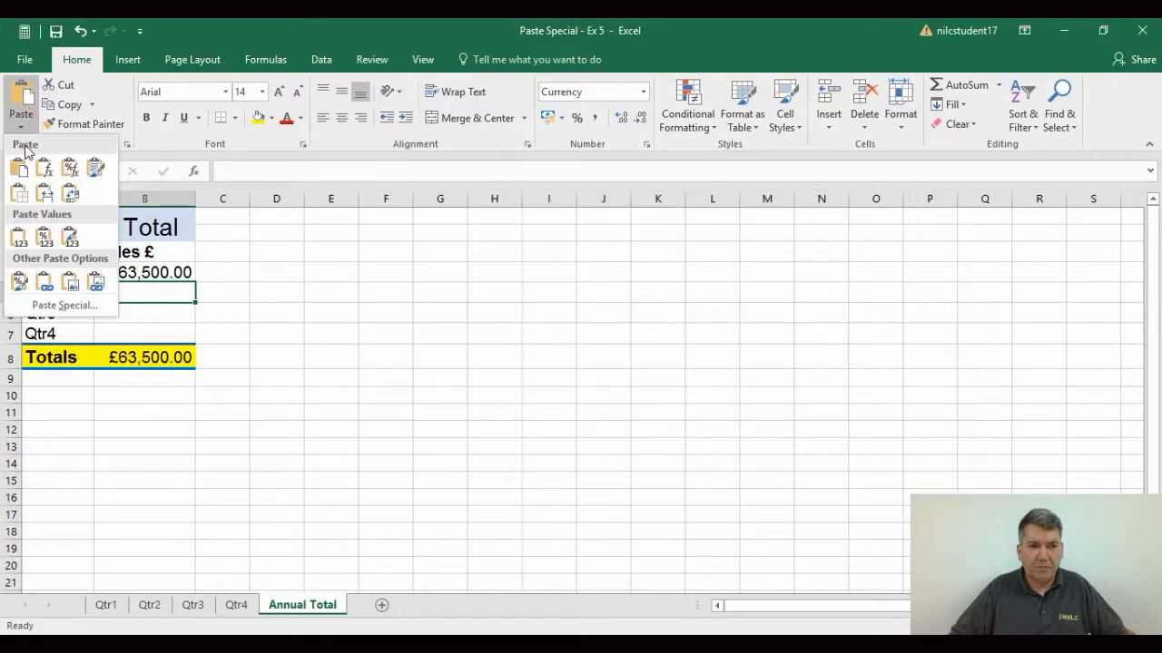
pyautogui.click(54, 305)
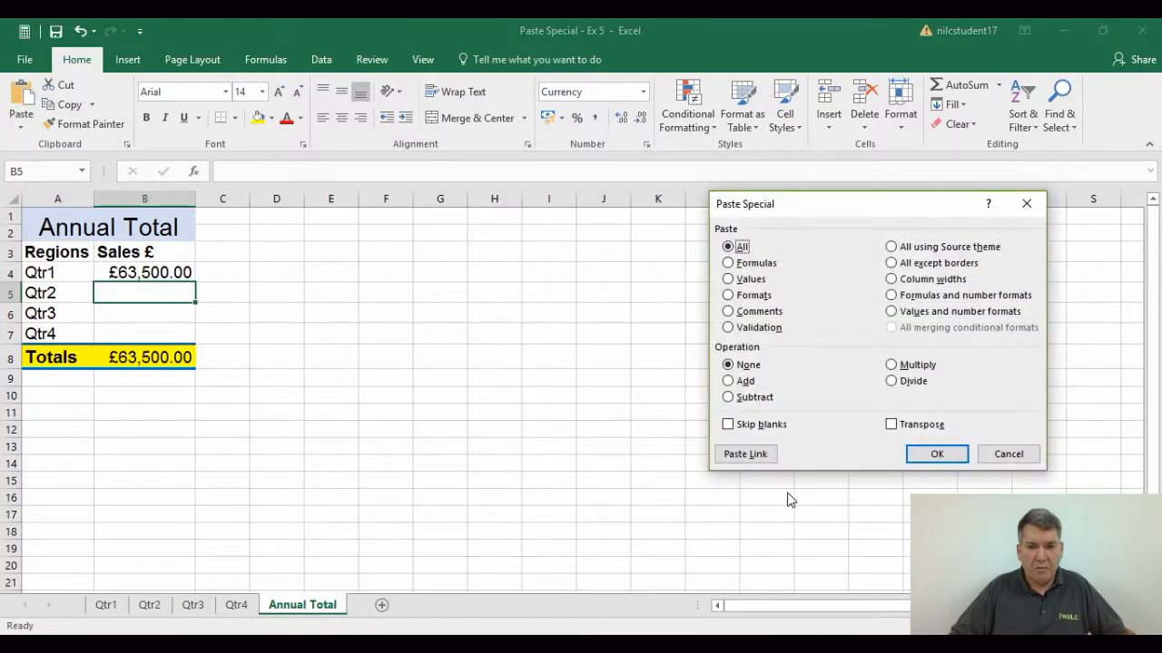
pyautogui.click(745, 454)
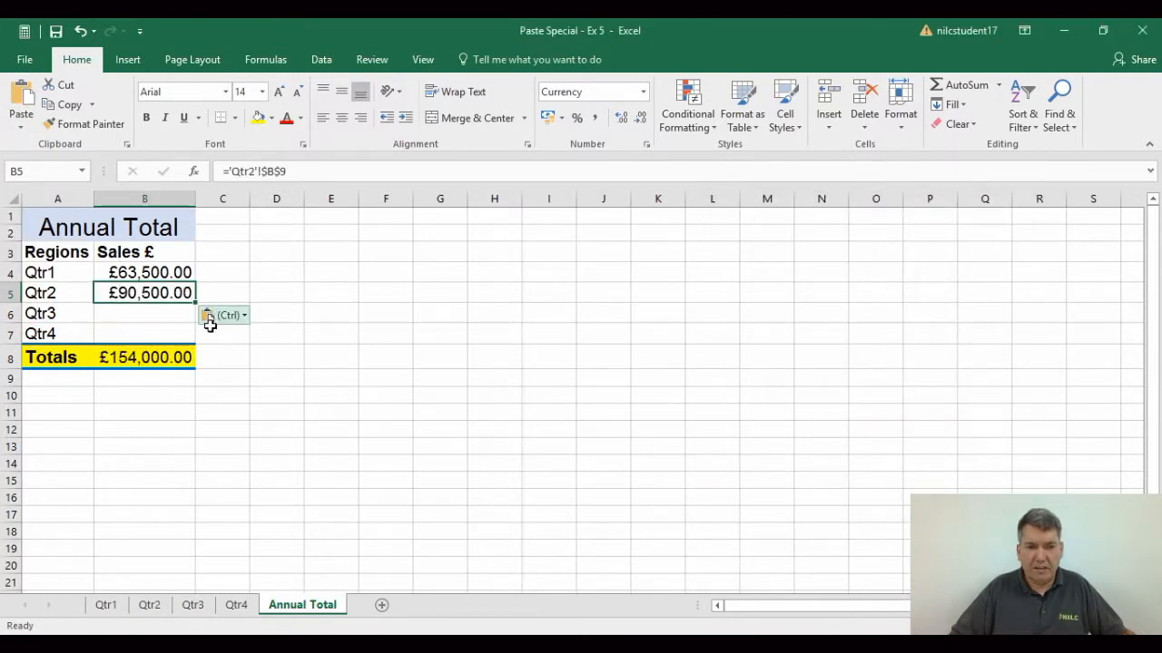
# Cancel the copy selection on Qtr2, then paste the Qtr3 sales total from B9 as a link into B6 of the Annual Total sheet
pyautogui.click(130, 312)
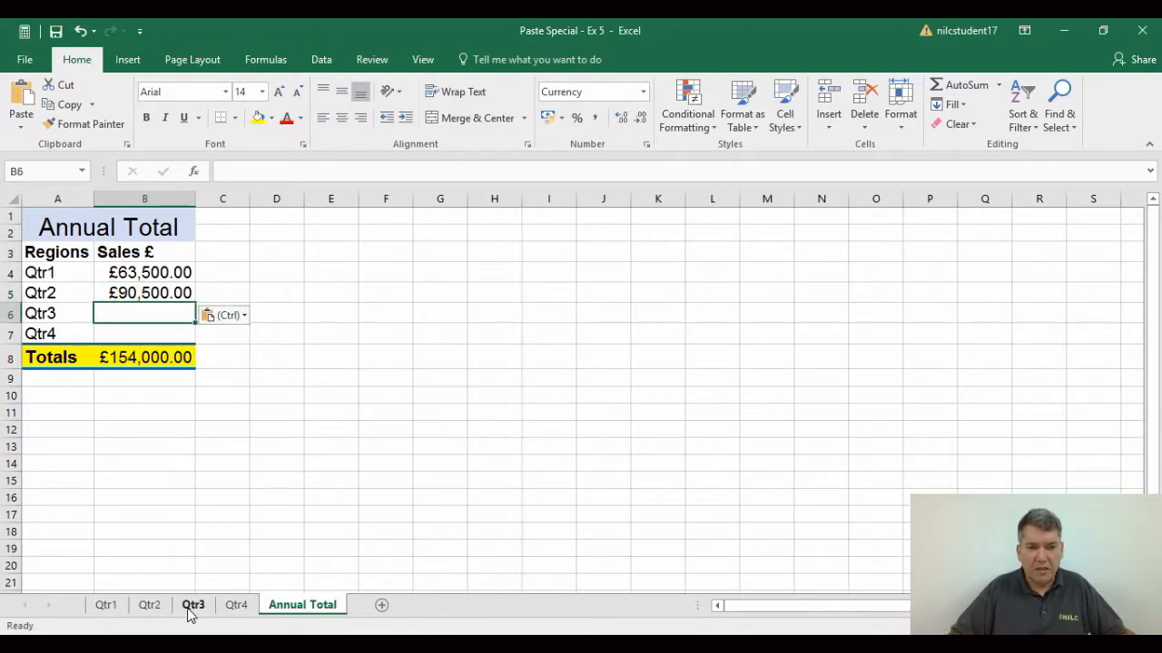
pyautogui.click(149, 605)
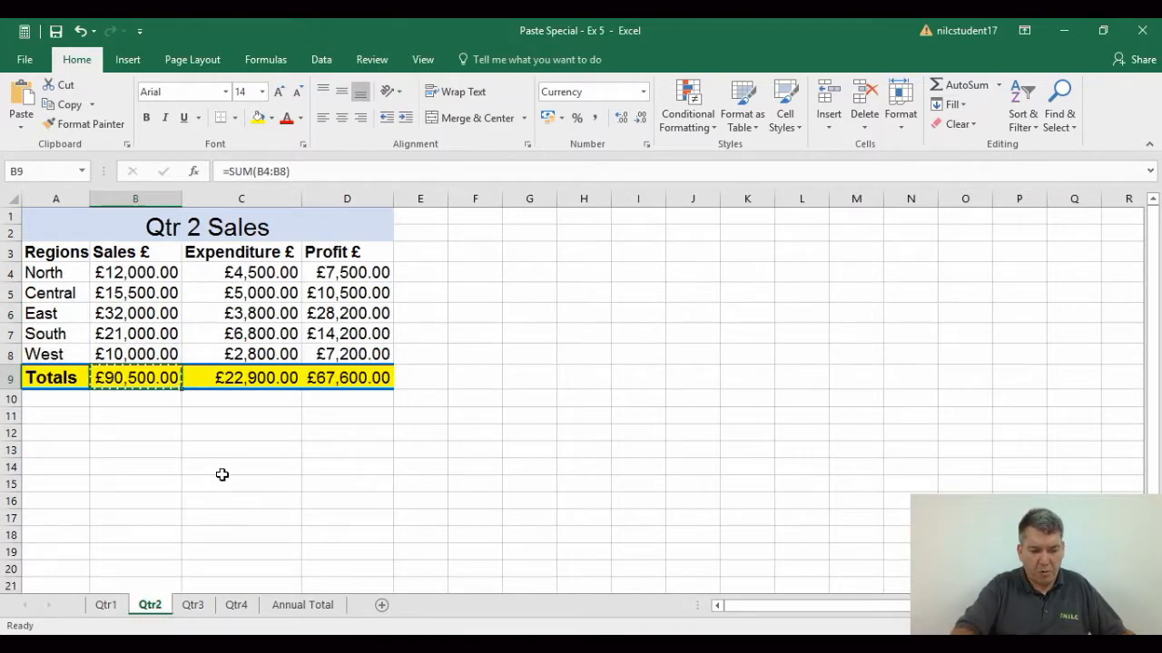
pyautogui.press('Escape')
pyautogui.click(194, 605)
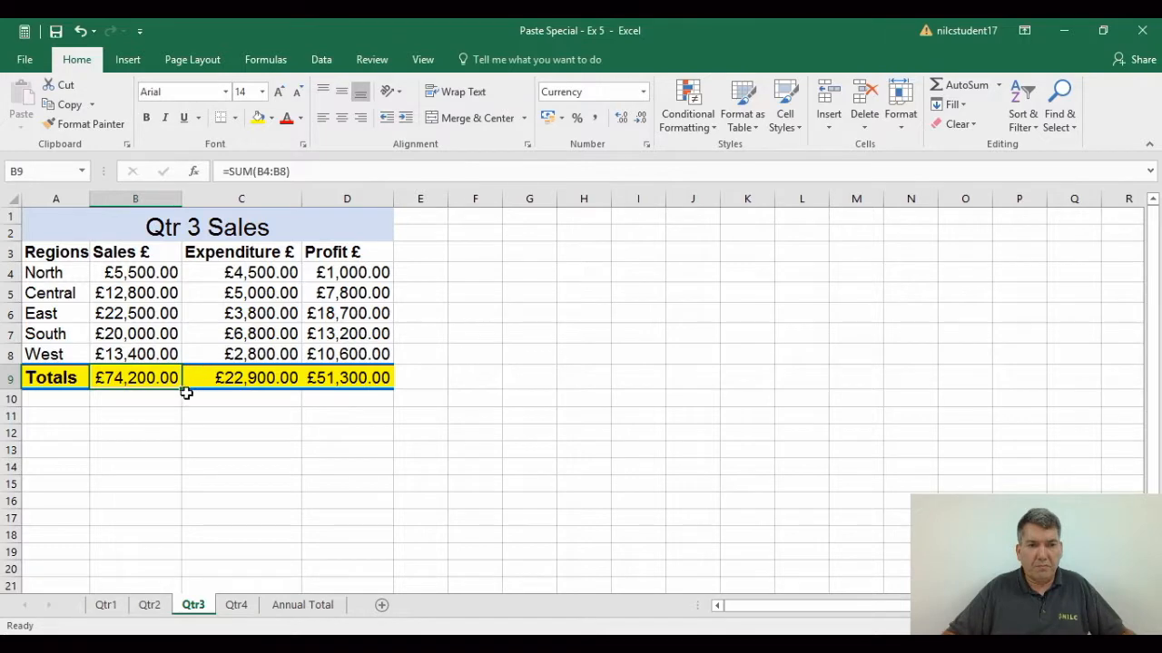
pyautogui.click(64, 104)
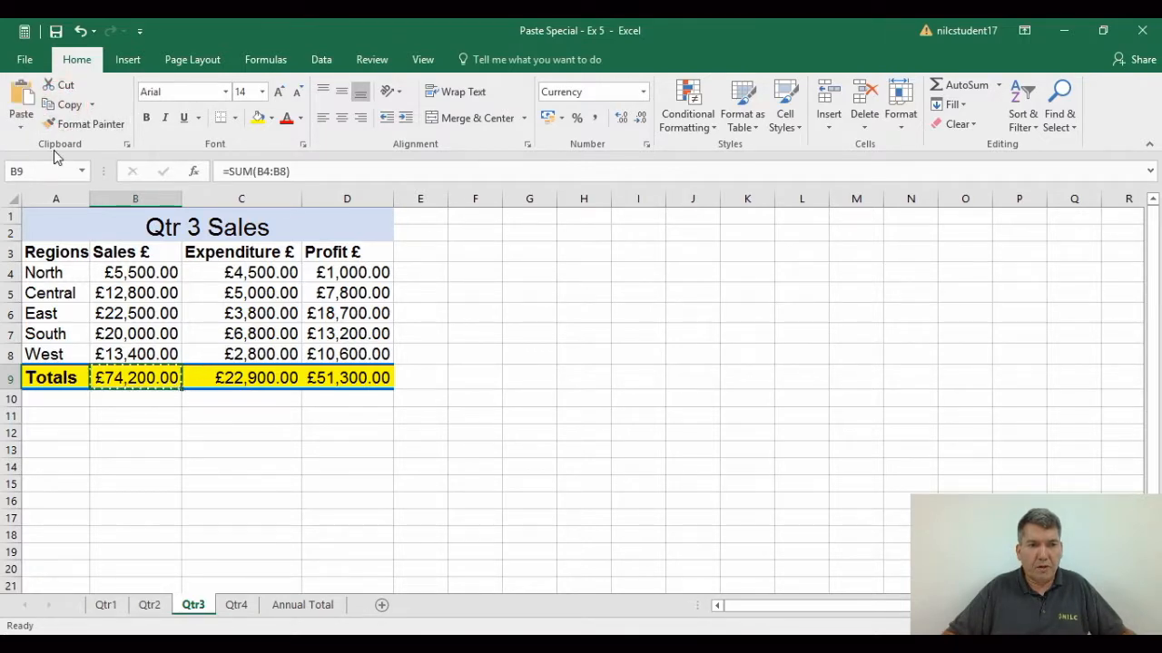
pyautogui.click(305, 606)
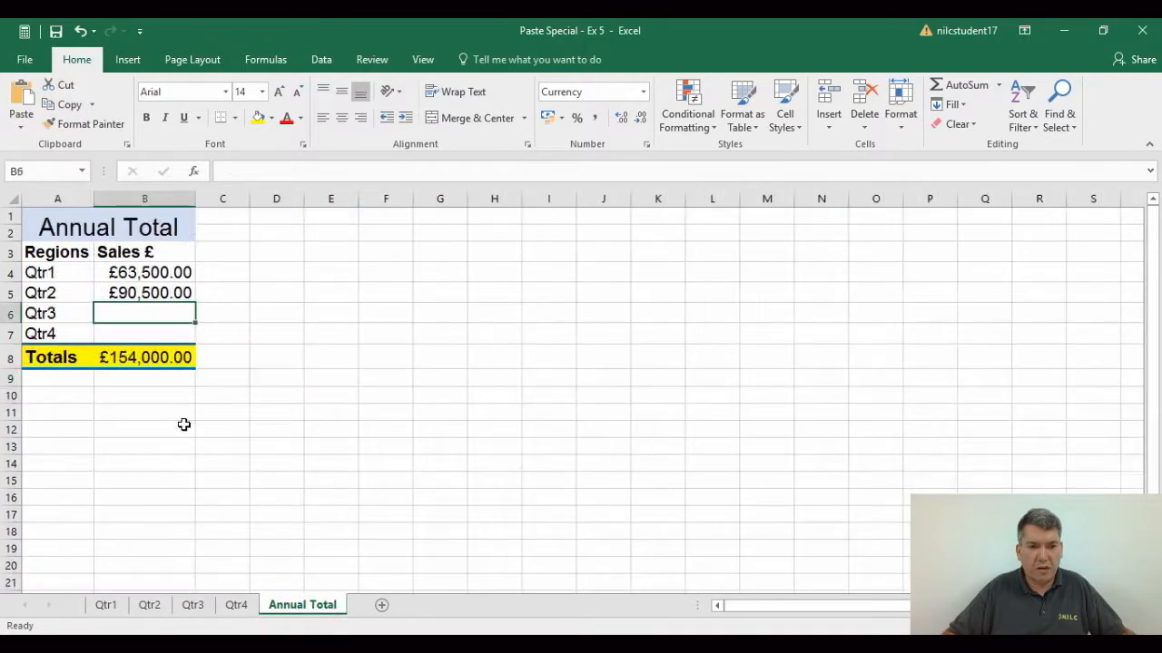
pyautogui.click(21, 116)
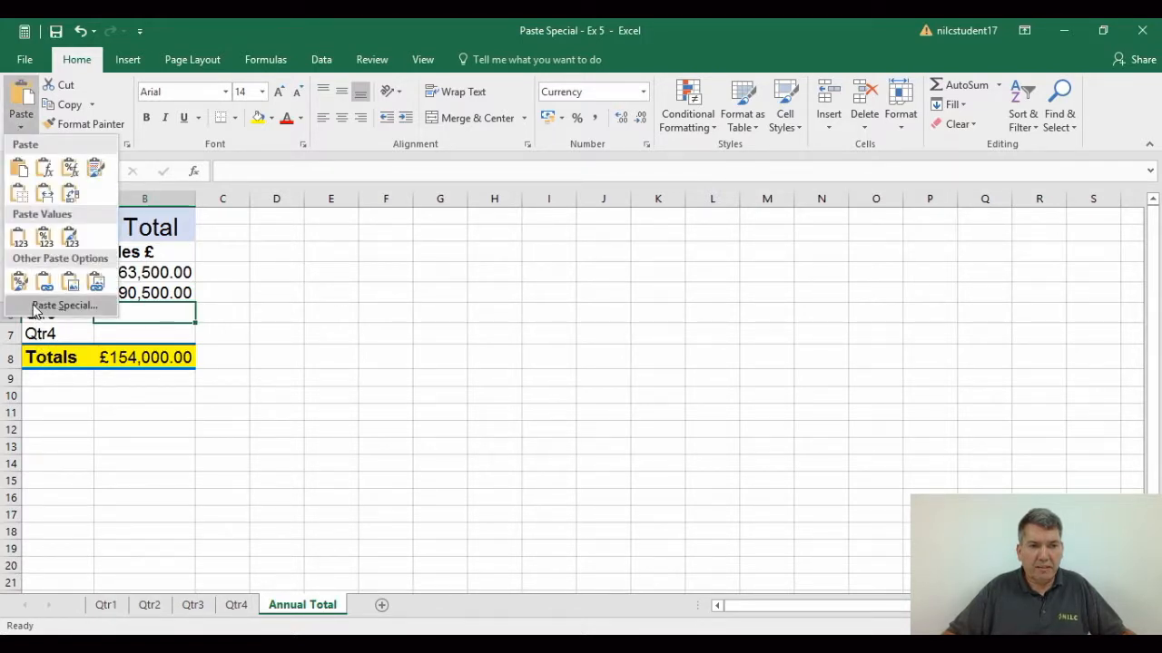
pyautogui.click(32, 305)
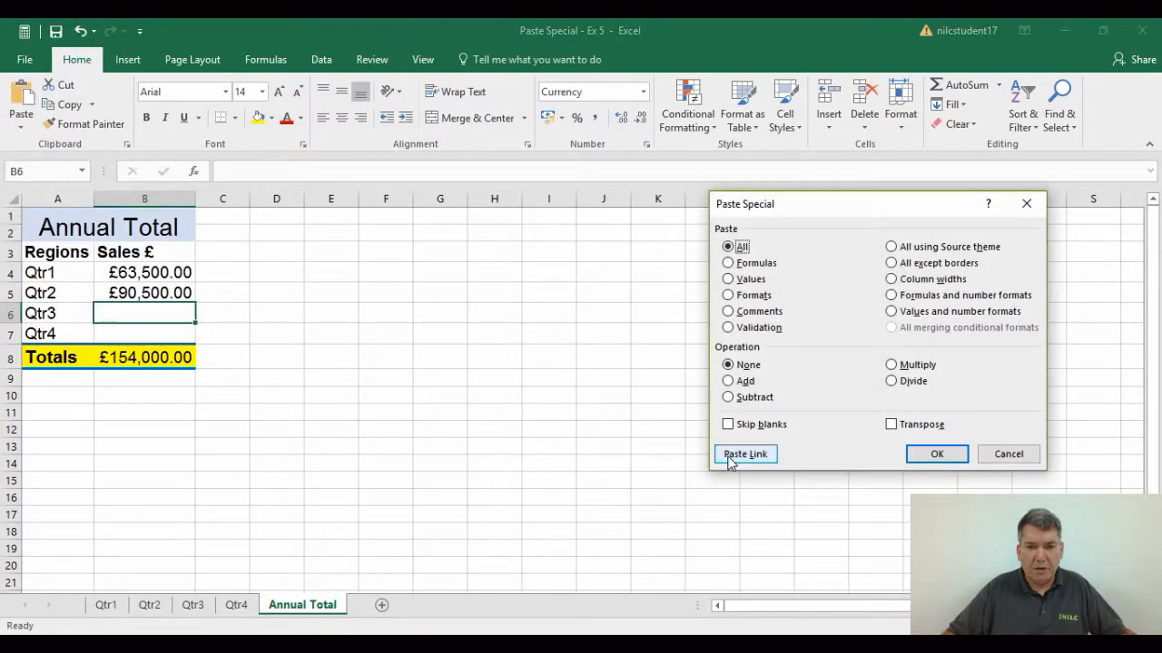
pyautogui.click(744, 454)
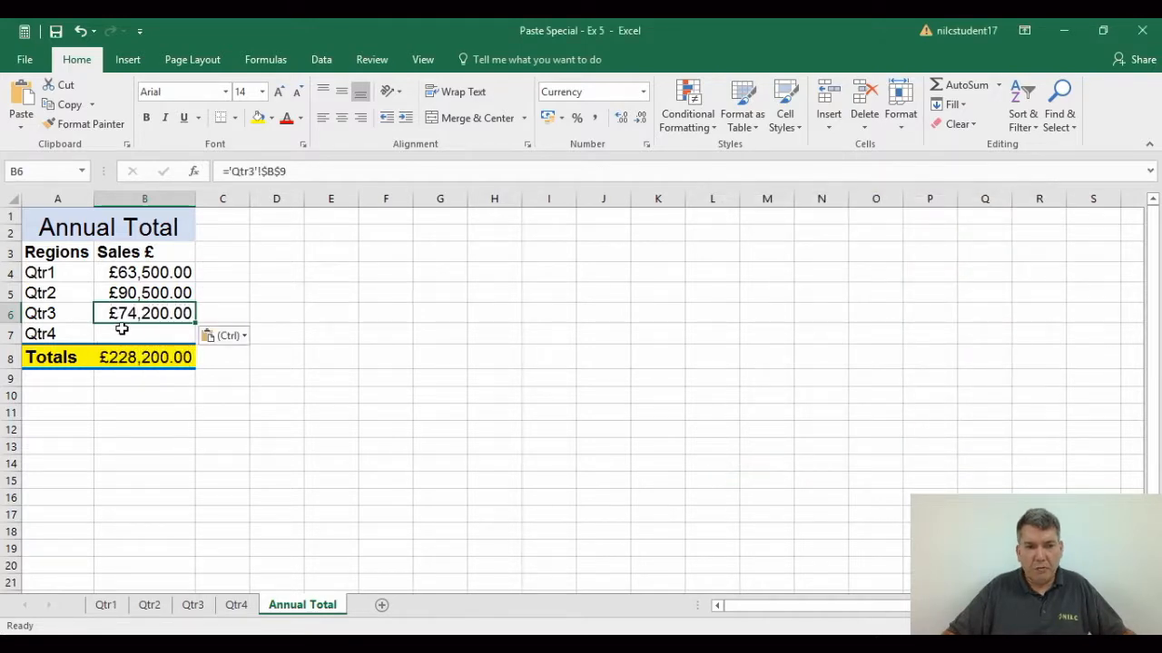
# Cancel the copy selection on Qtr3, then paste the Qtr4 sales total from B9 as a link into B7 of the Annual Total sheet
pyautogui.click(123, 332)
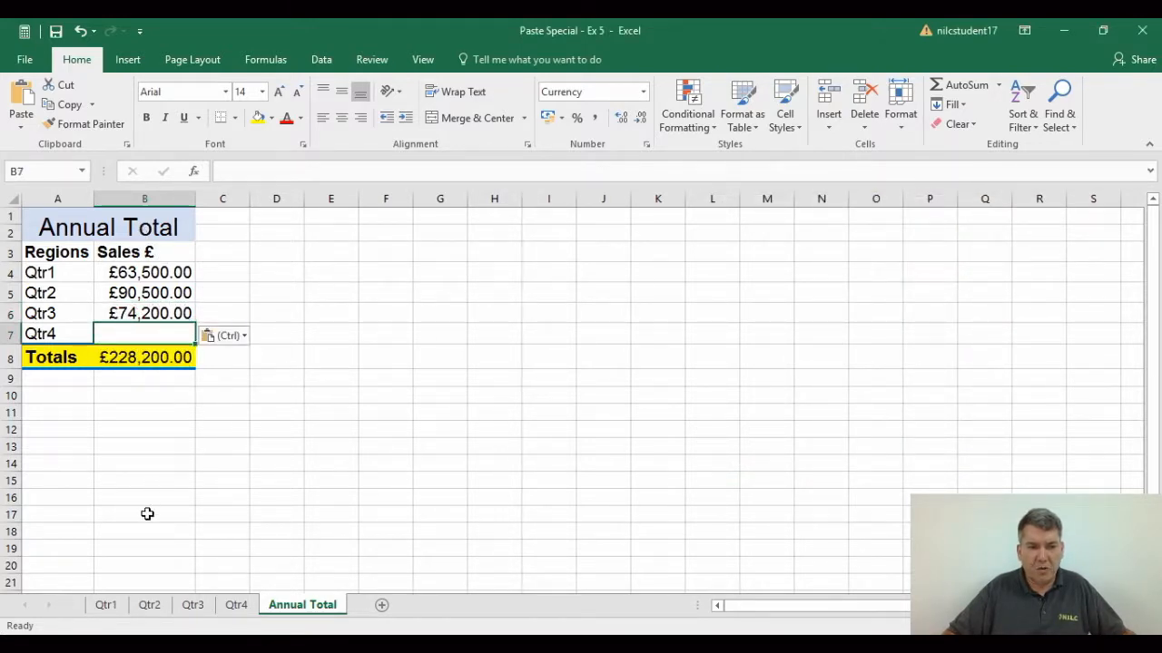
pyautogui.click(193, 606)
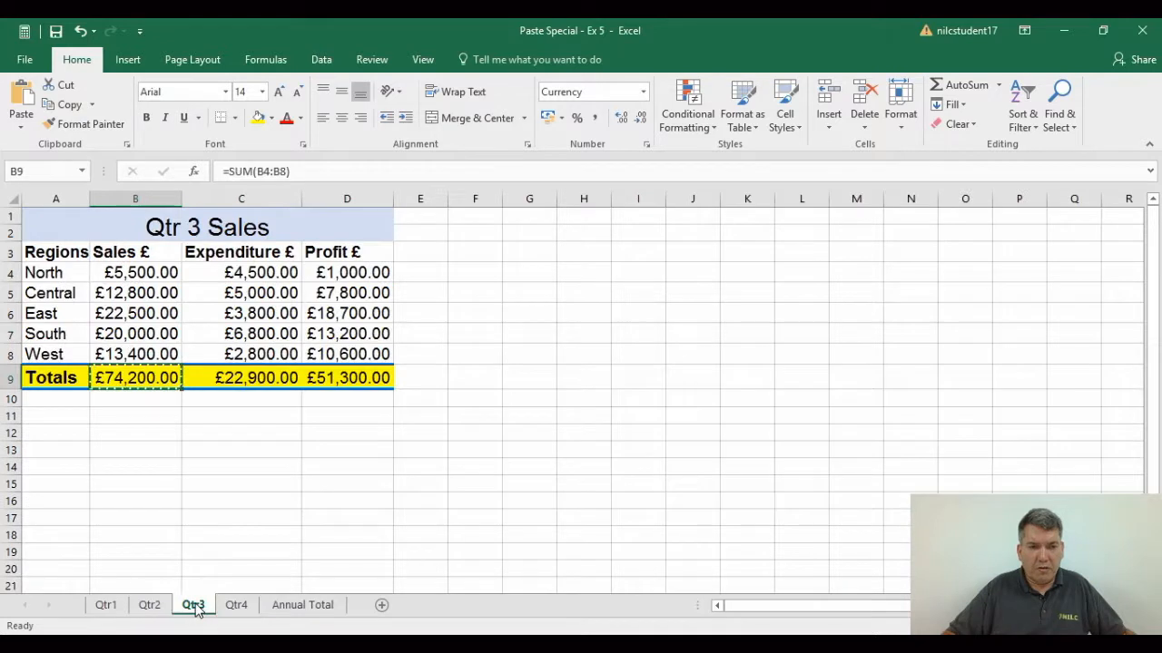
pyautogui.press('Escape')
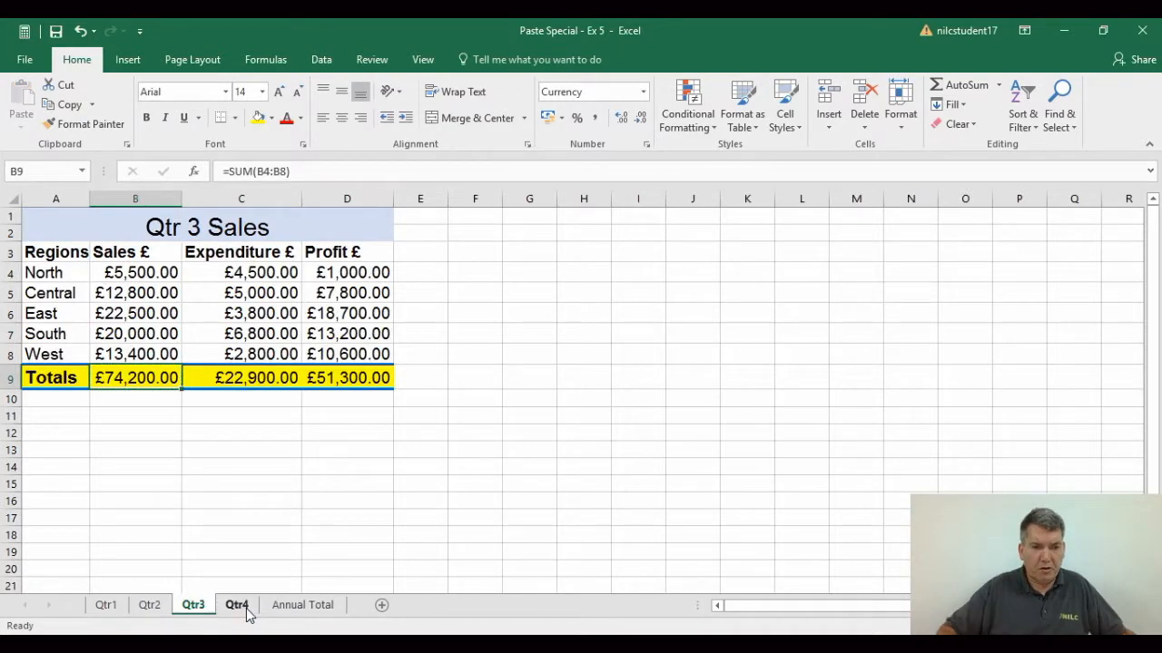
pyautogui.click(242, 612)
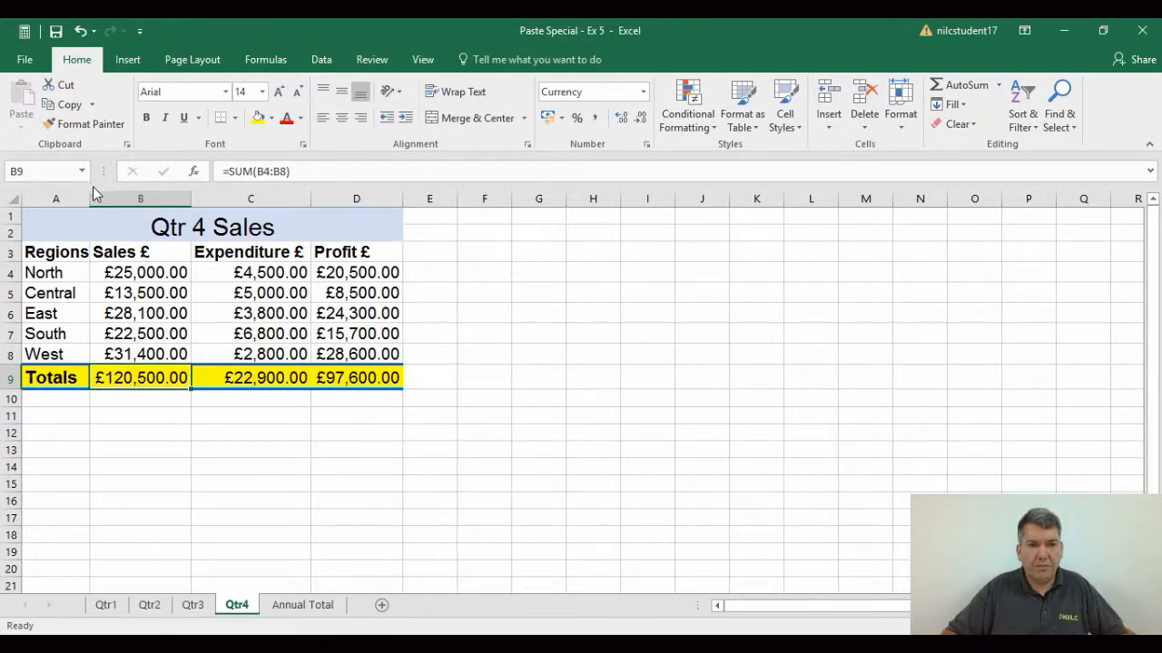
pyautogui.click(69, 104)
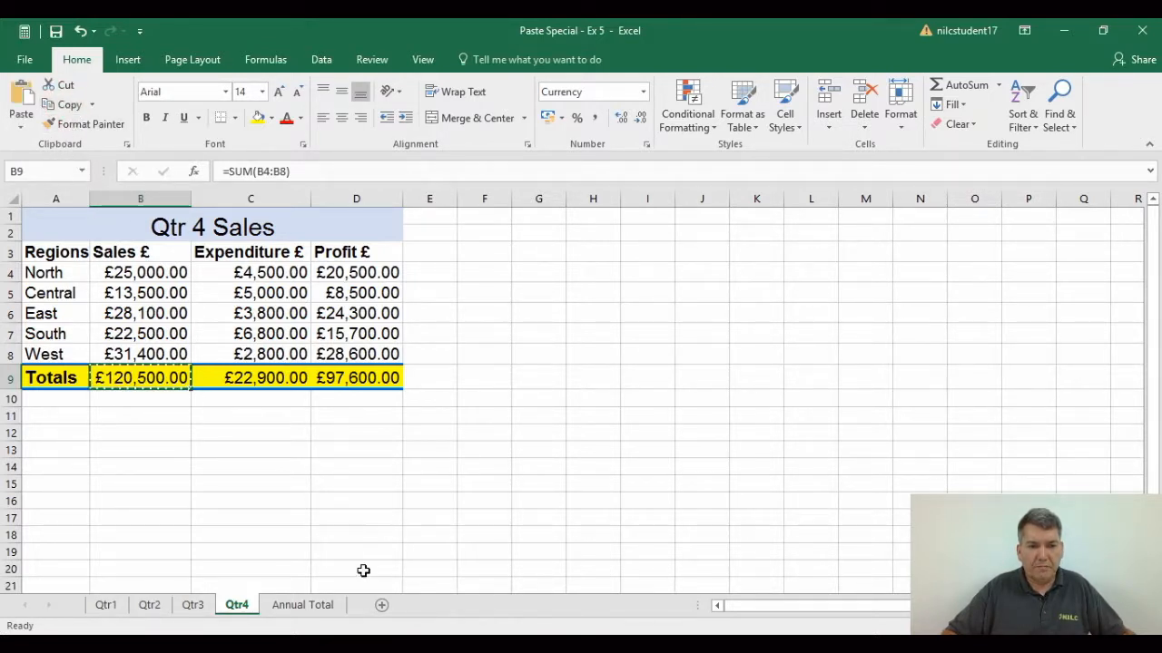
pyautogui.click(298, 608)
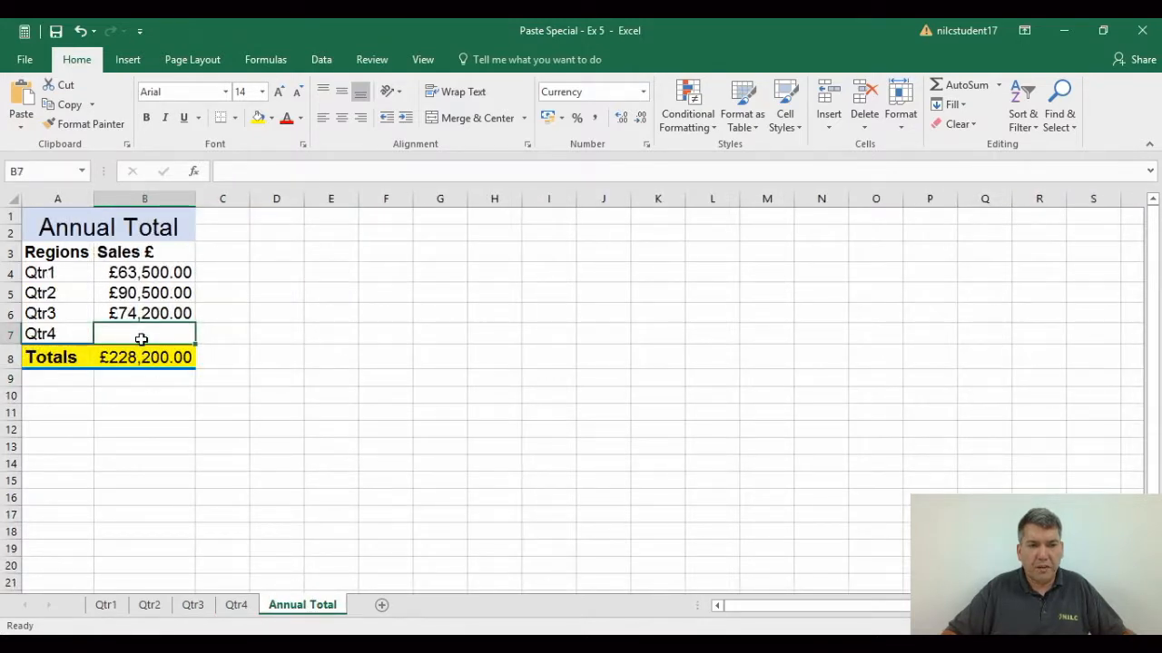
pyautogui.click(20, 125)
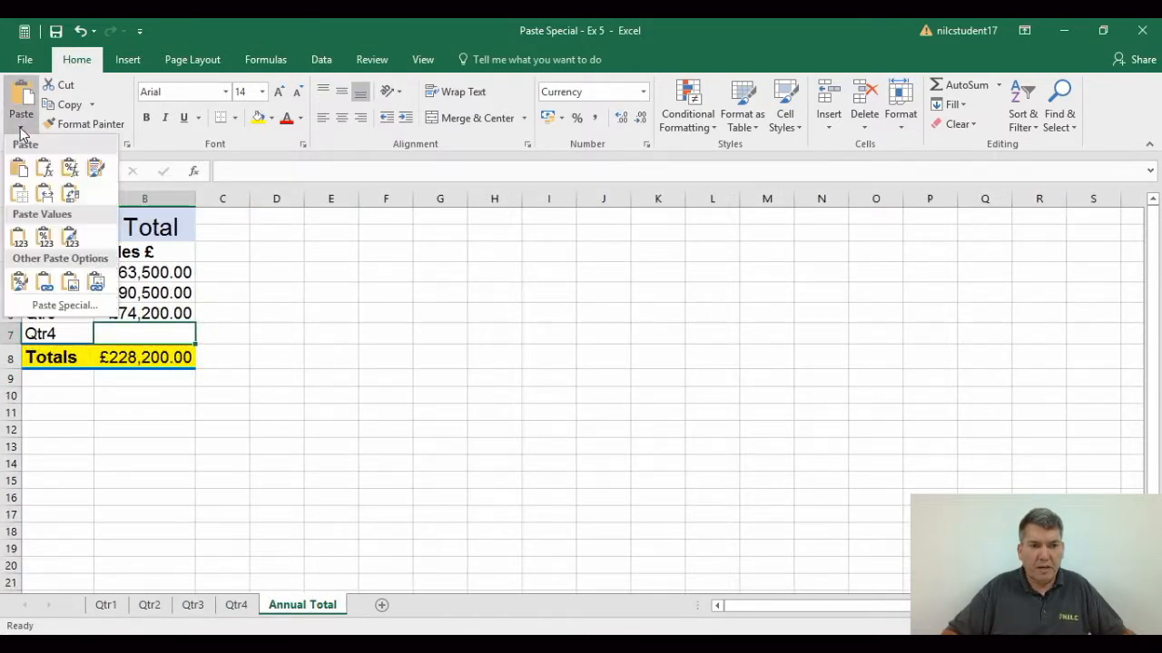
pyautogui.click(68, 306)
pyautogui.click(731, 457)
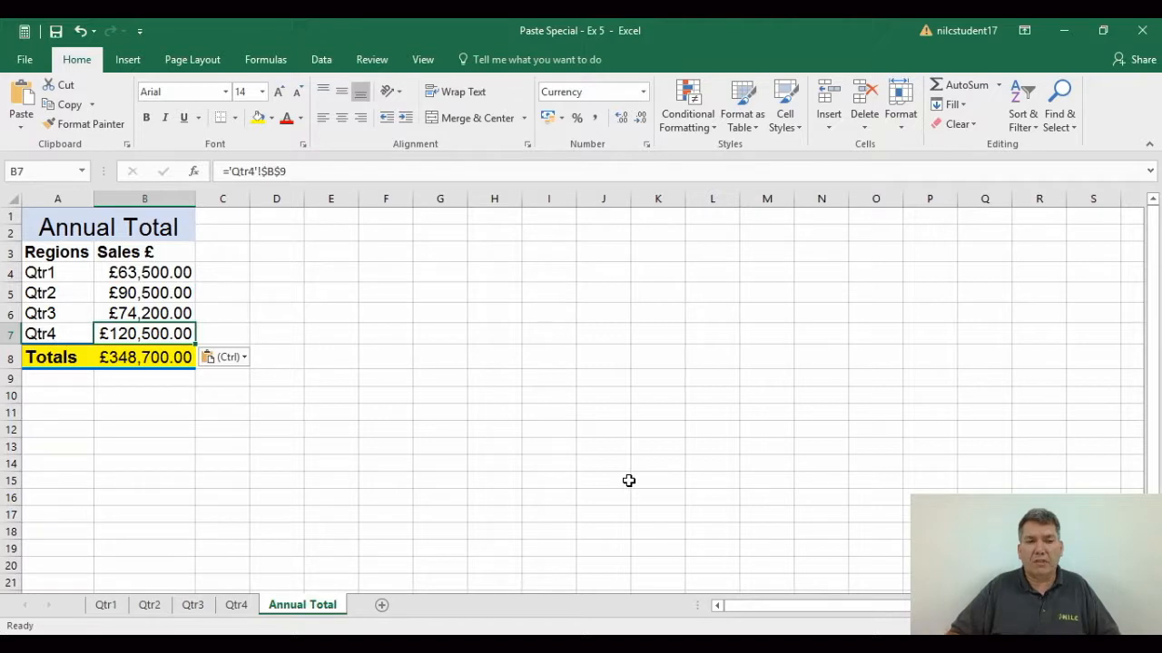
# Check the annual total formula in B8 and compare the linked Qtr4 figure with its source total on the Qtr4 sheet
pyautogui.click(149, 360)
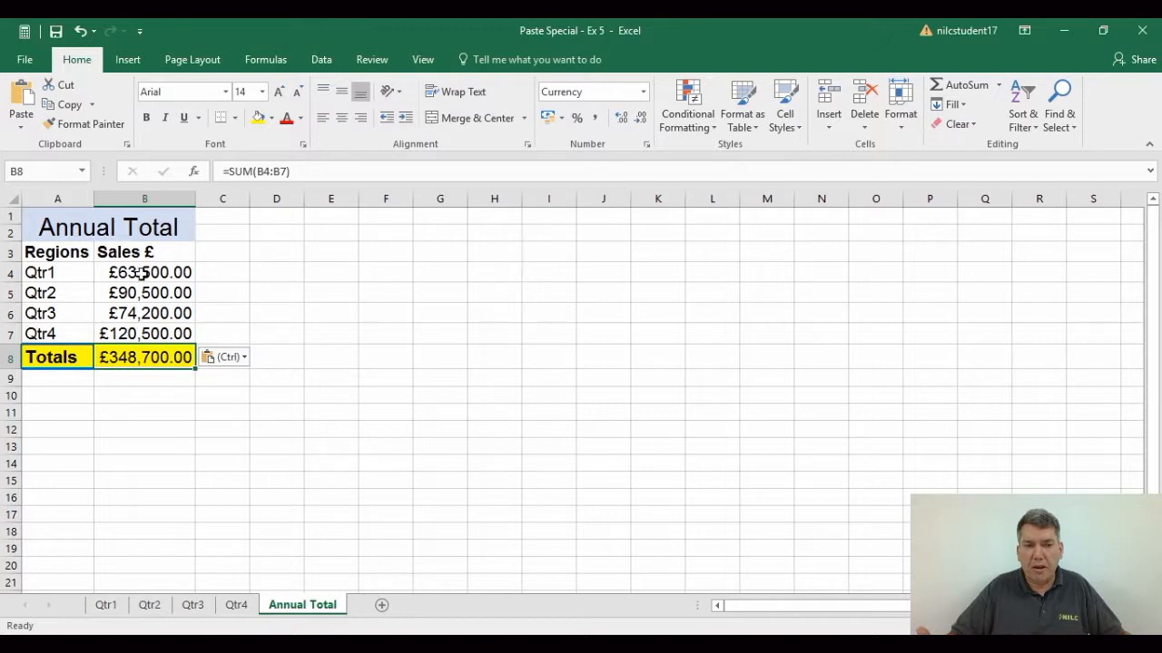
pyautogui.click(237, 605)
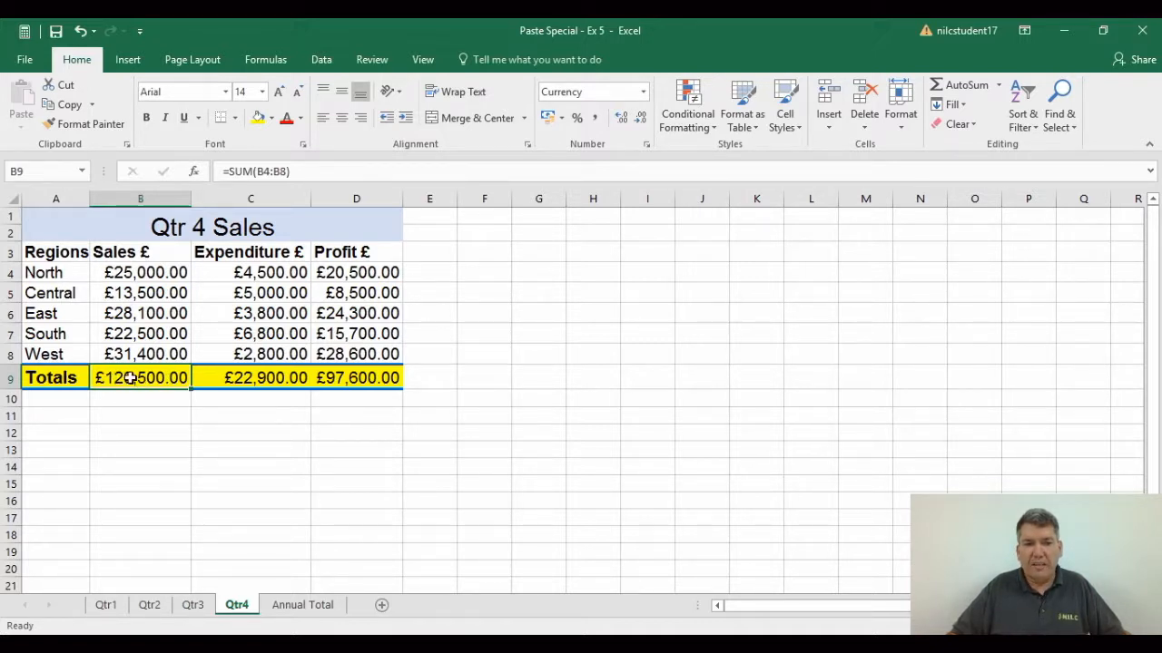
pyautogui.click(295, 610)
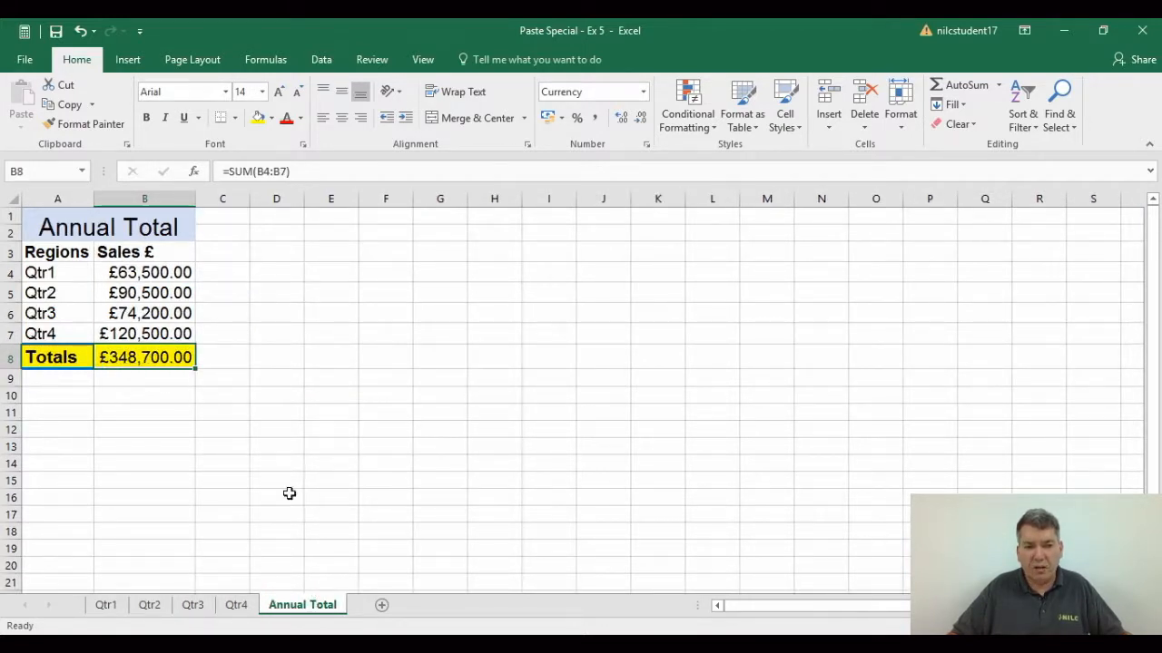
# Set North's sales in cell B4 of the Qtr4 sheet to 100000
pyautogui.click(246, 609)
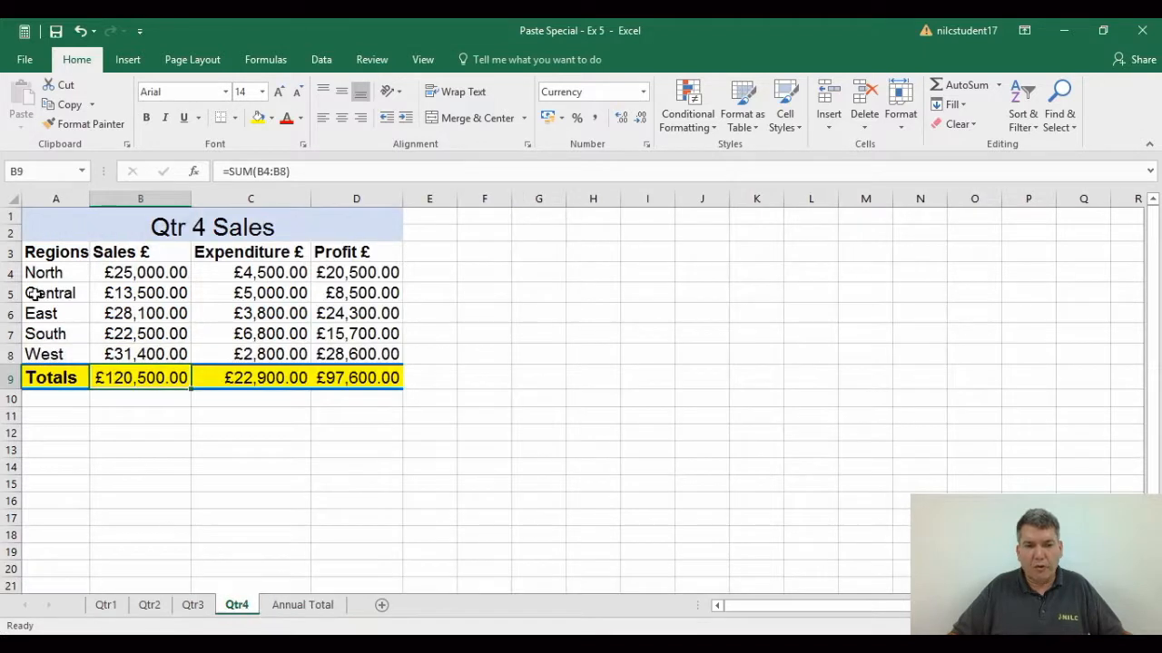
pyautogui.click(134, 274)
pyautogui.write('1')
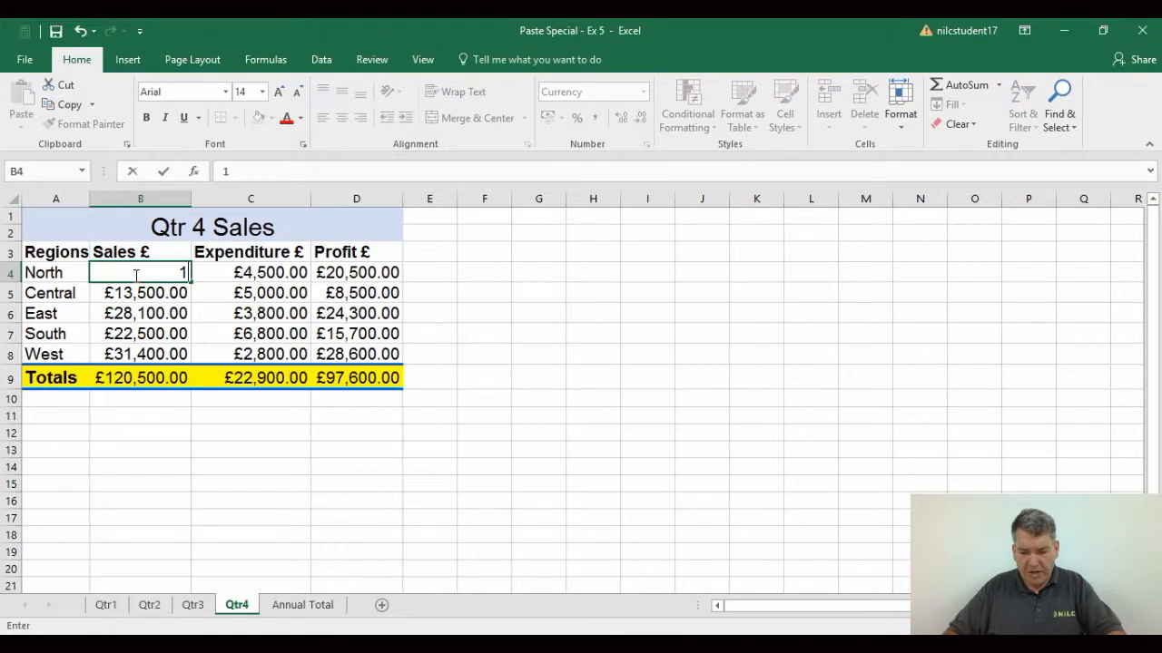
pyautogui.write('000')
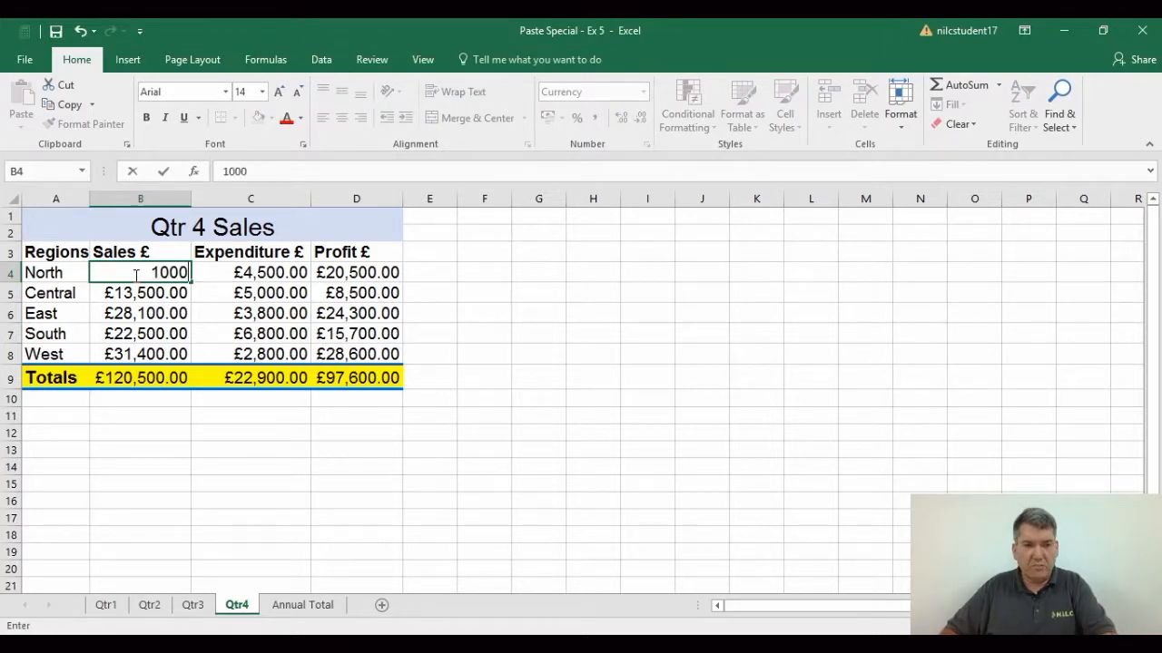
pyautogui.write('00')
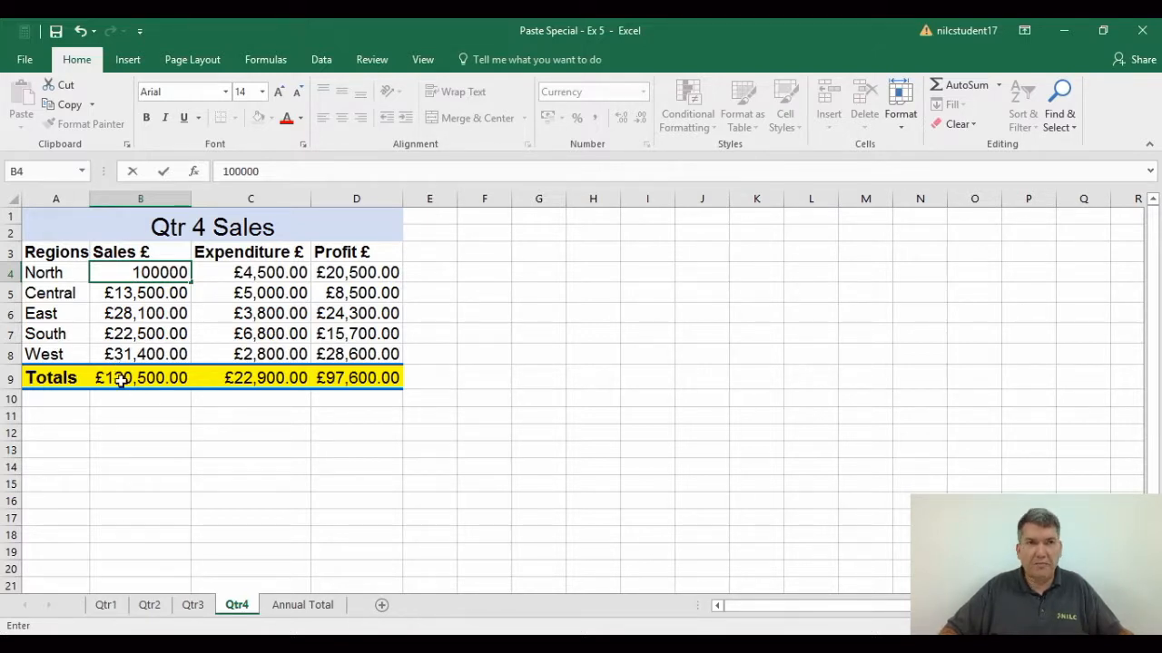
pyautogui.press('Return')
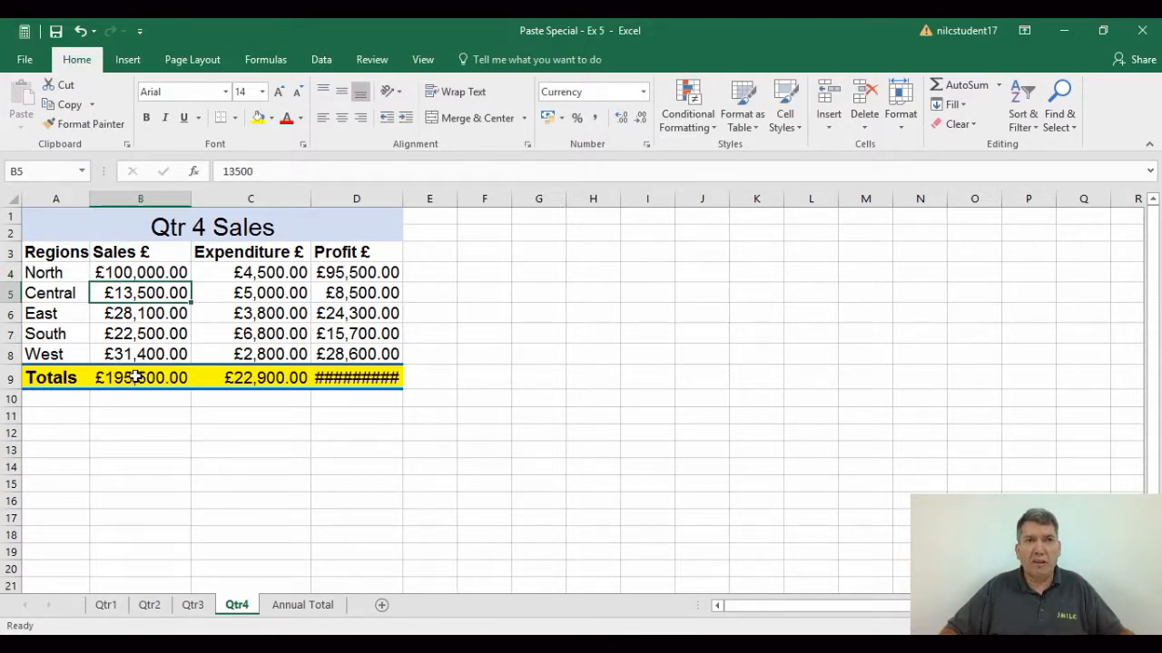
# Autofit the Profit column D on the Qtr4 sheet and check the linked figures on the Annual Total sheet
pyautogui.doubleClick(403, 194)
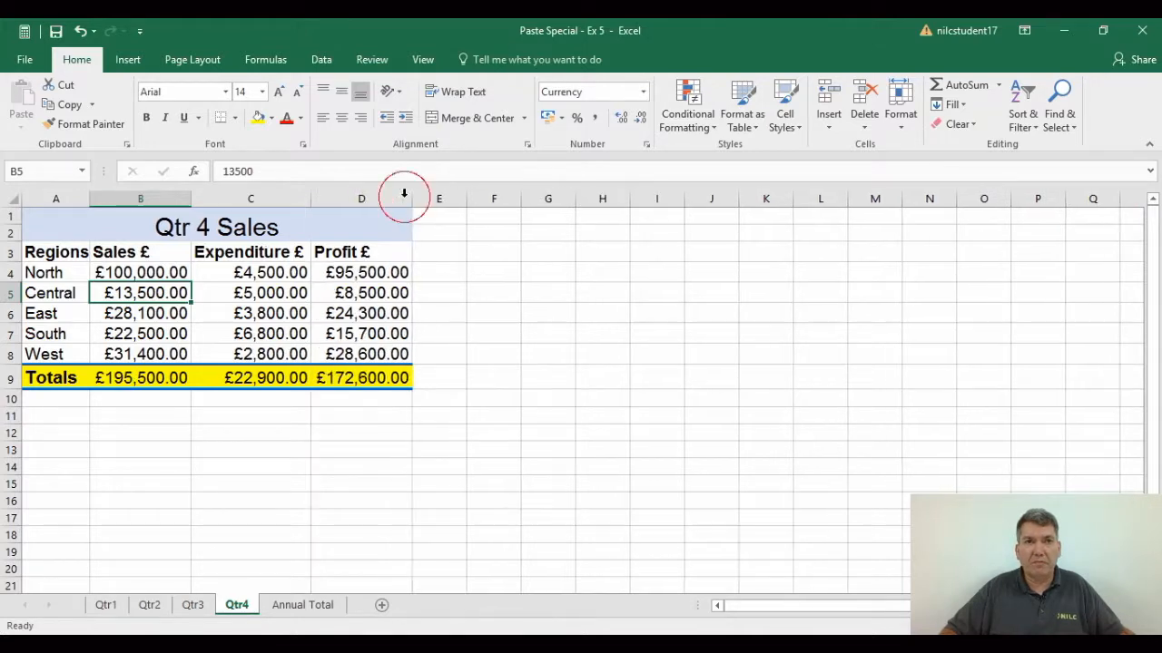
pyautogui.click(295, 608)
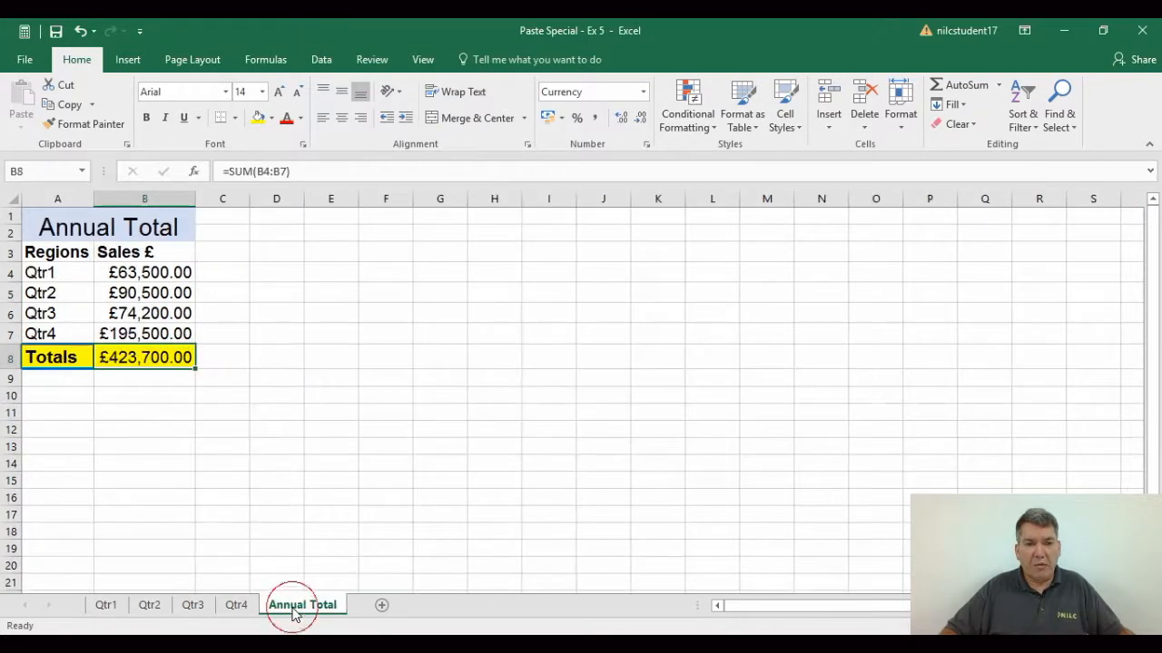